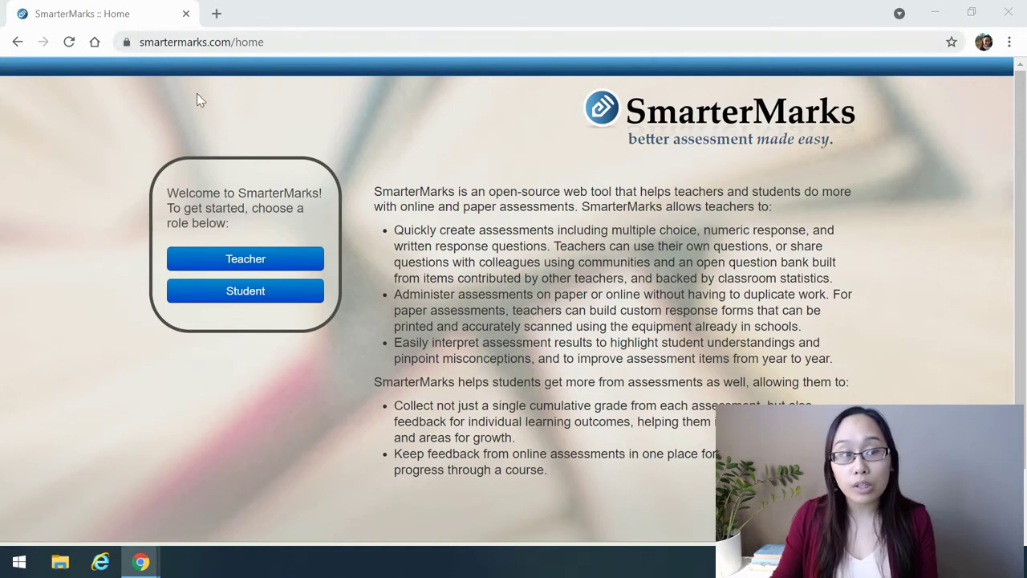
# Choose the teacher role, enter the account e-mail in the password-reset form, then go back
pyautogui.click(256, 265)
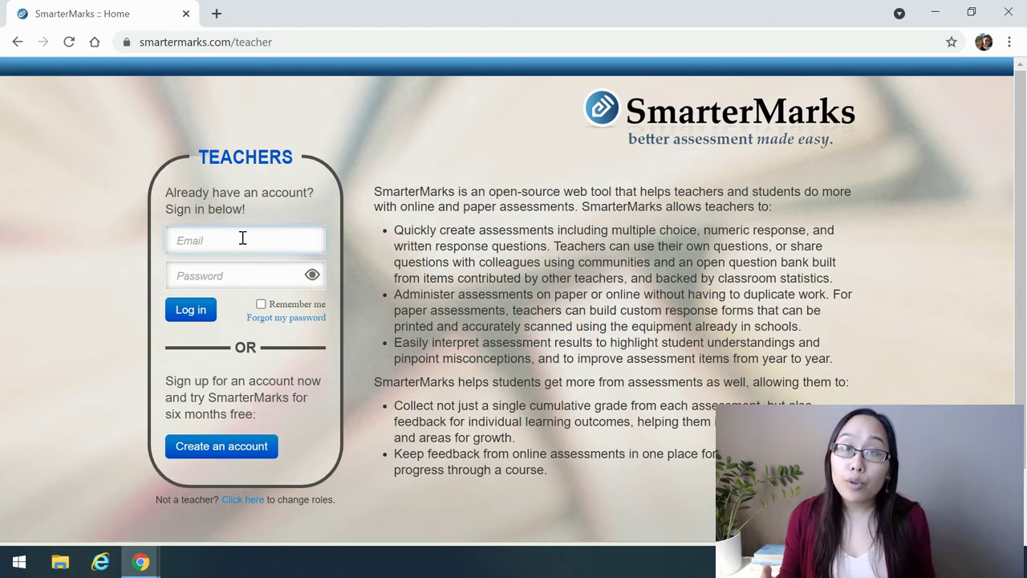
pyautogui.click(296, 319)
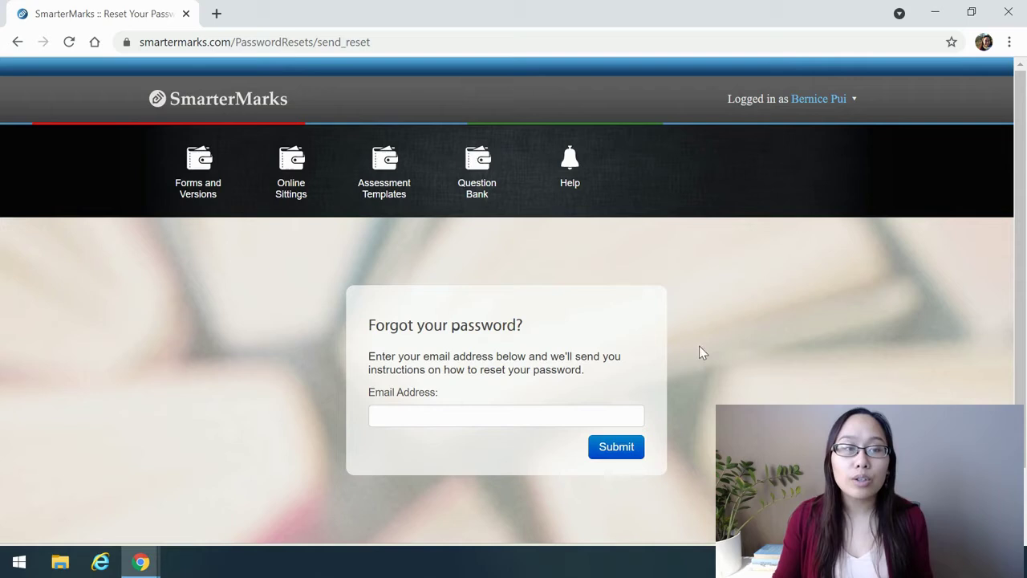
pyautogui.click(447, 418)
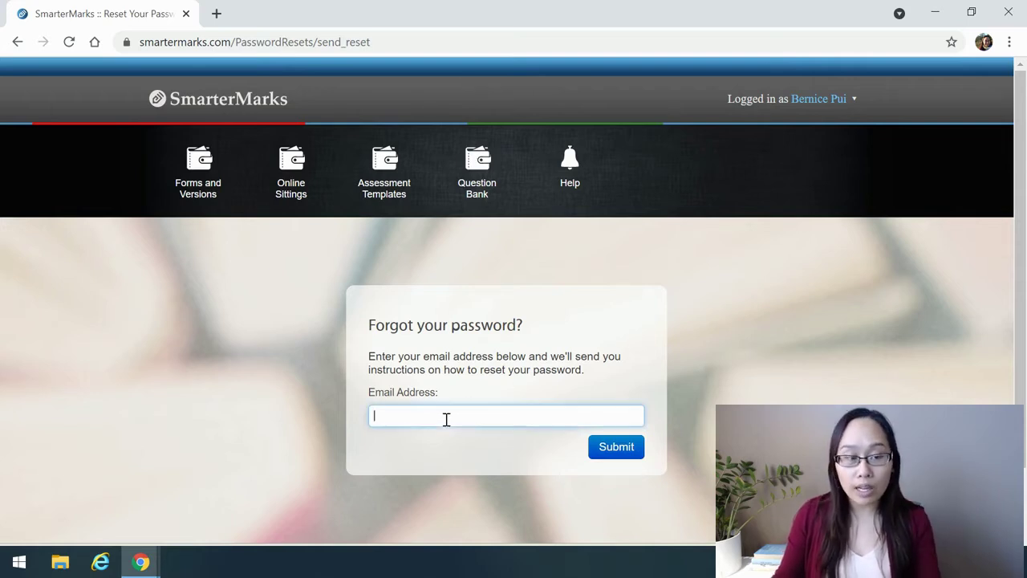
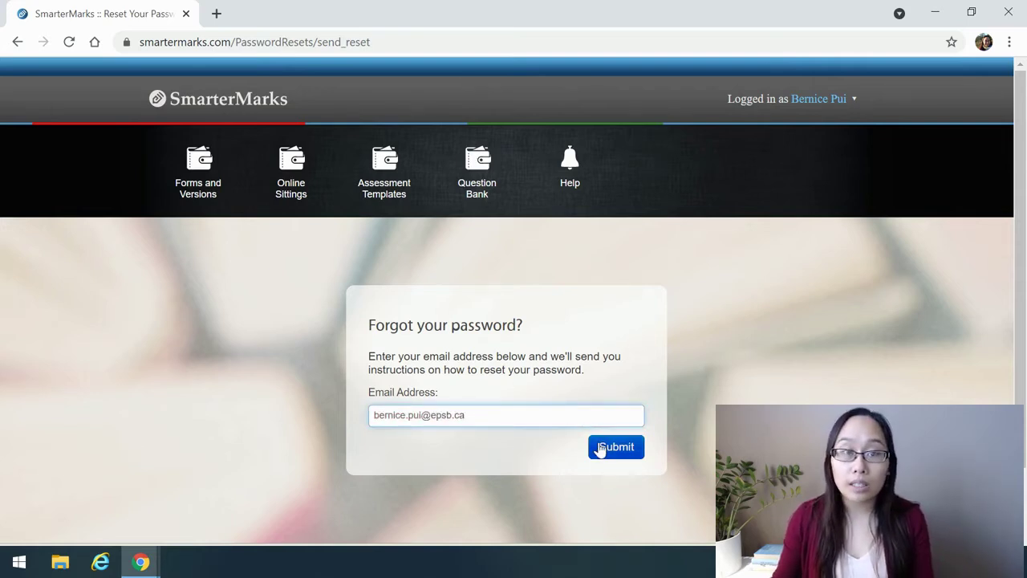
pyautogui.click(17, 43)
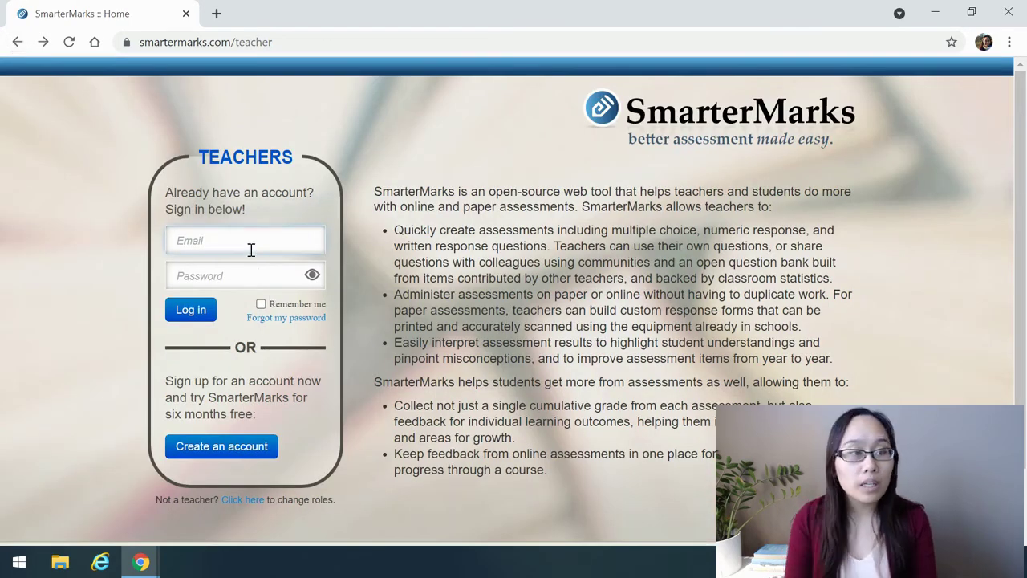
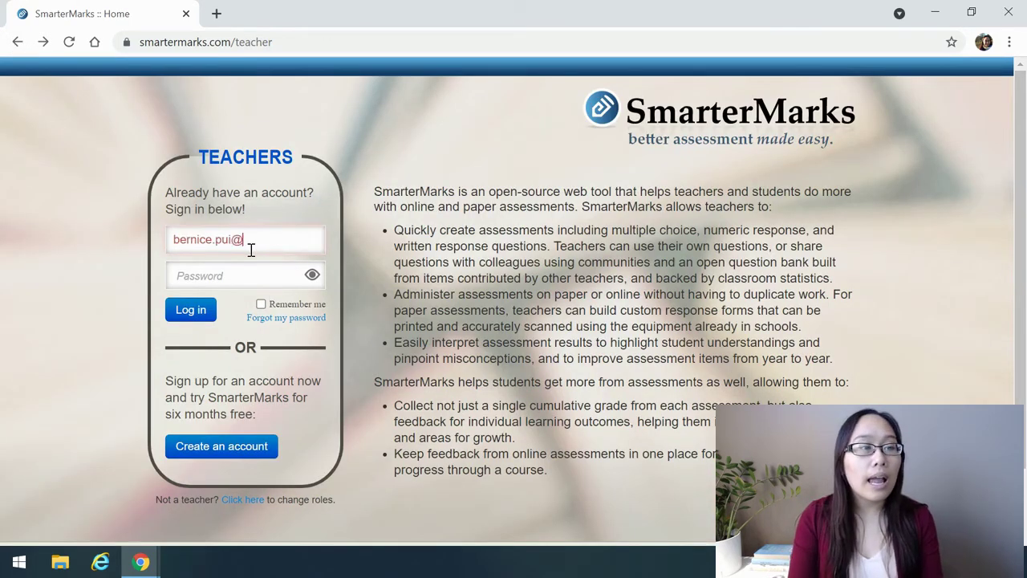
# Sign in with the teacher's e-mail and account password
pyautogui.press('Tab')
pyautogui.write('**********')
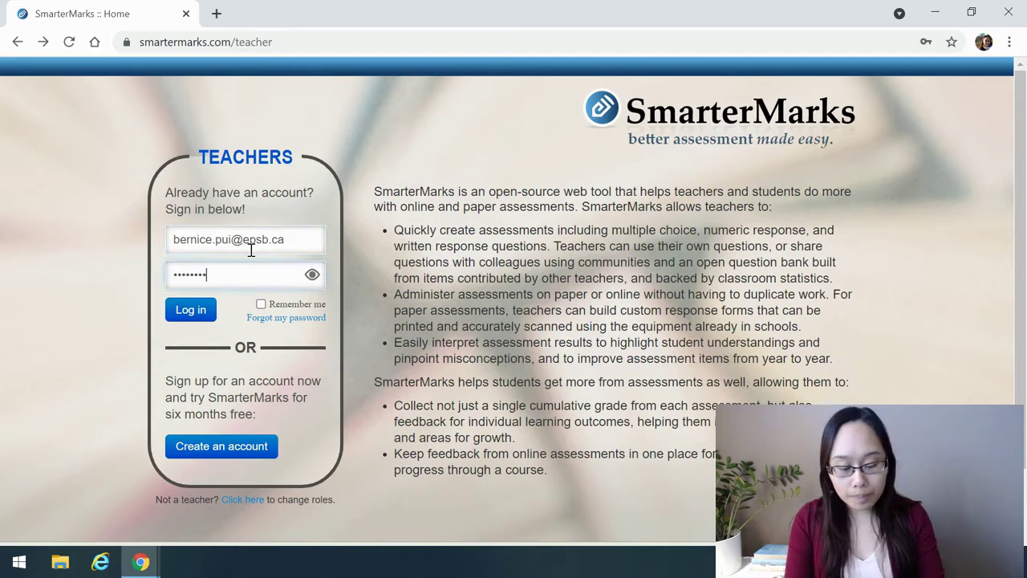
pyautogui.write('*********')
pyautogui.press('Return')
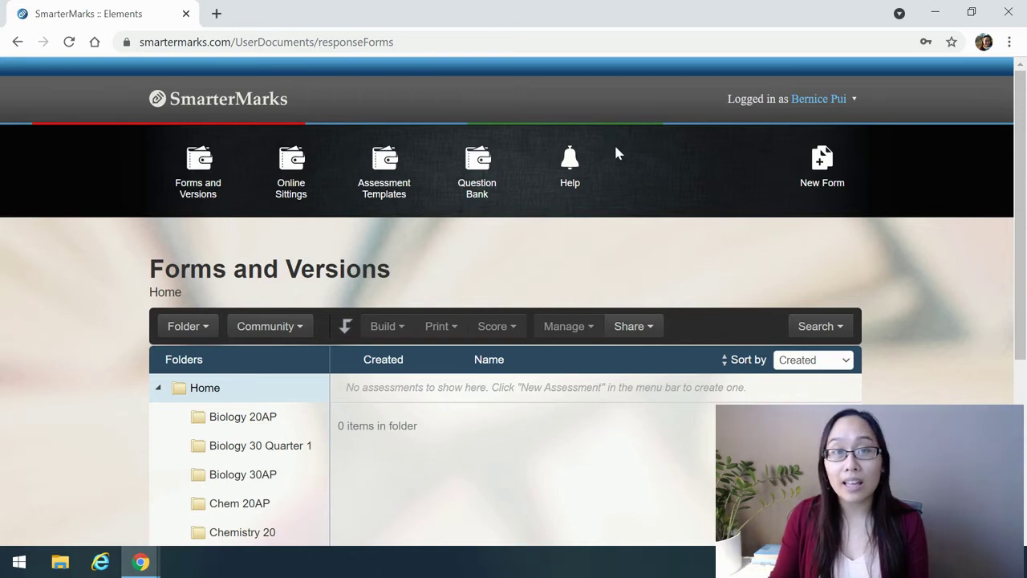
pyautogui.click(573, 168)
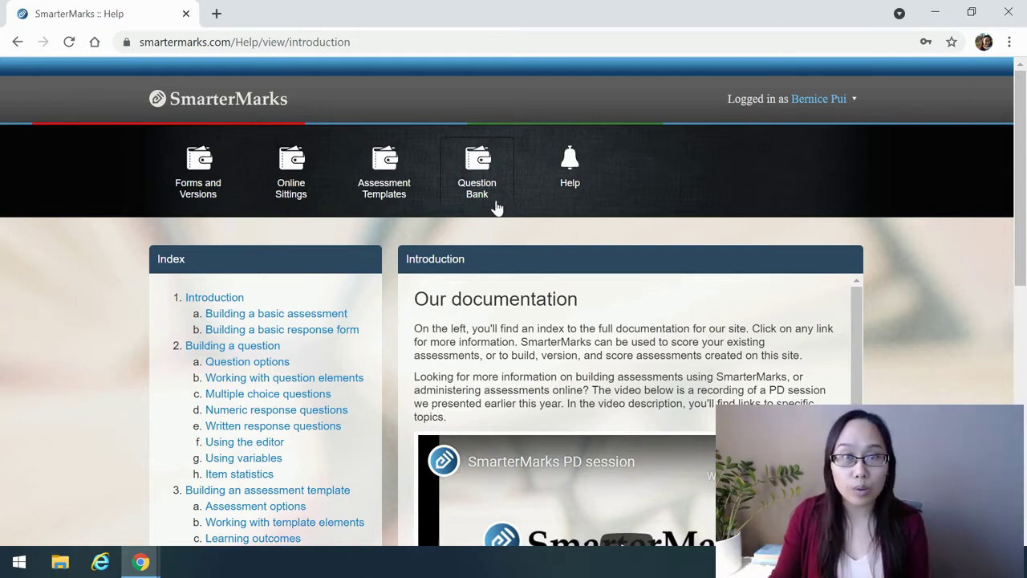
pyautogui.scroll(-1, 318, 228)
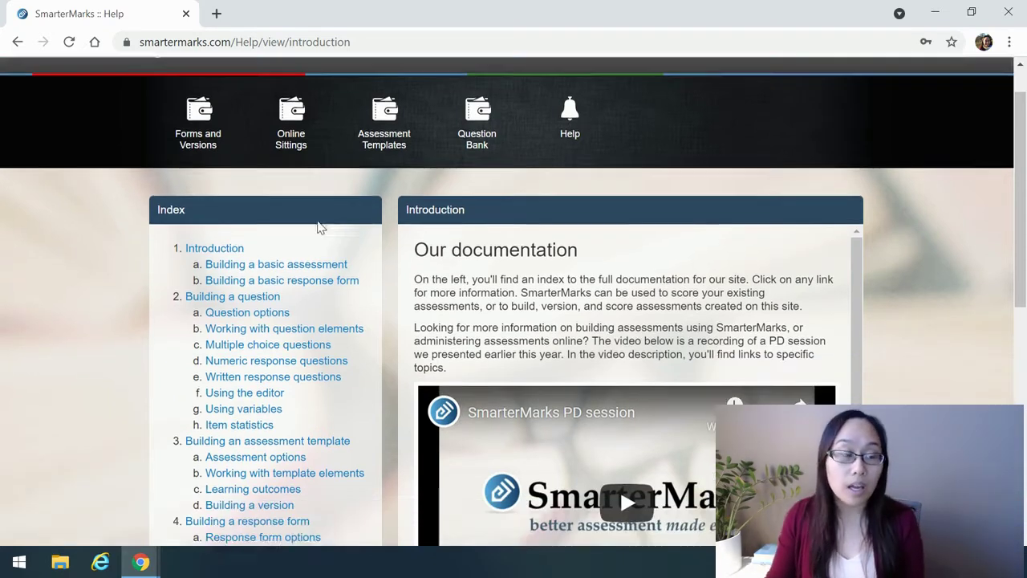
pyautogui.scroll(-6, 318, 228)
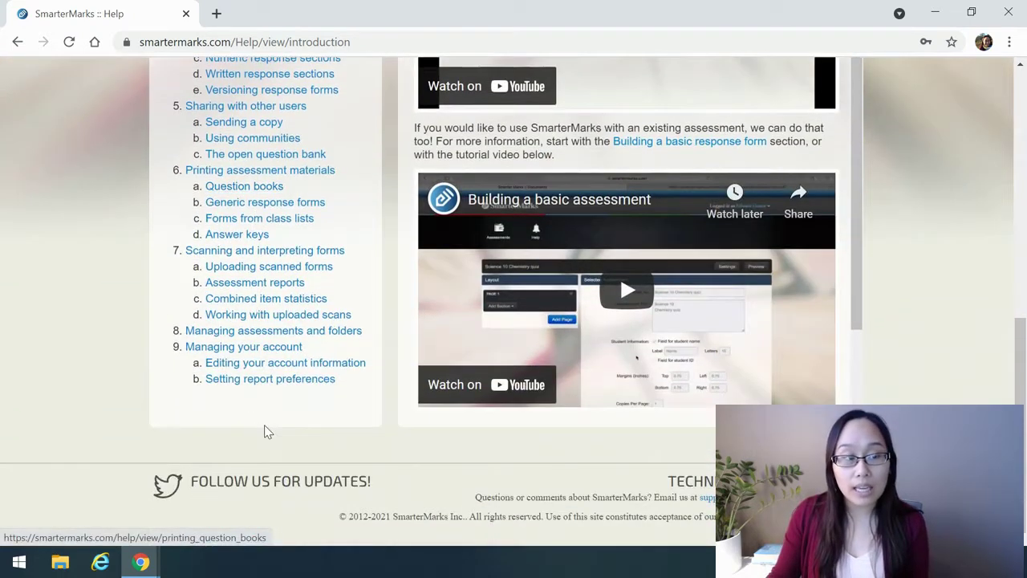
pyautogui.scroll(7, 267, 432)
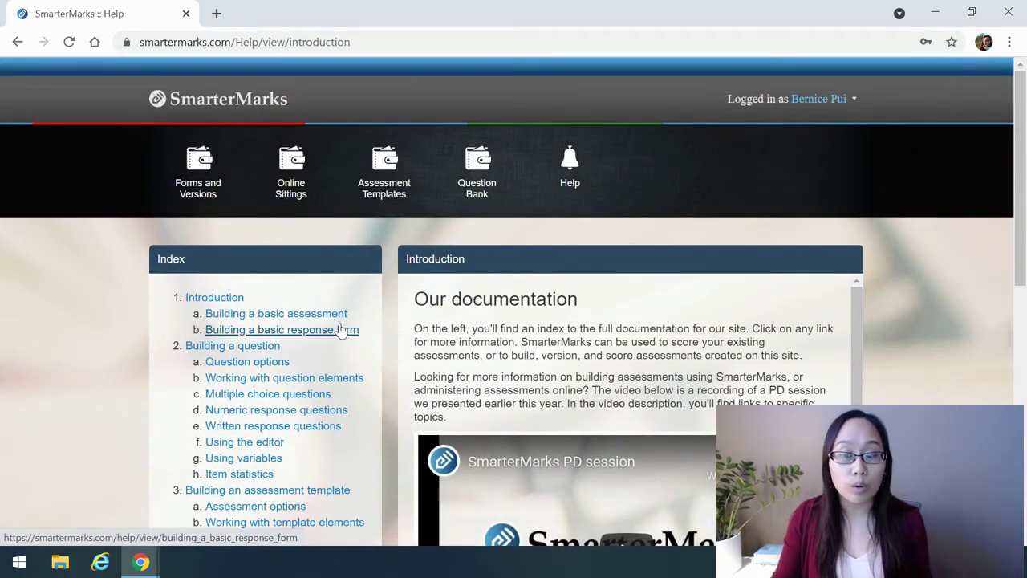
pyautogui.click(201, 103)
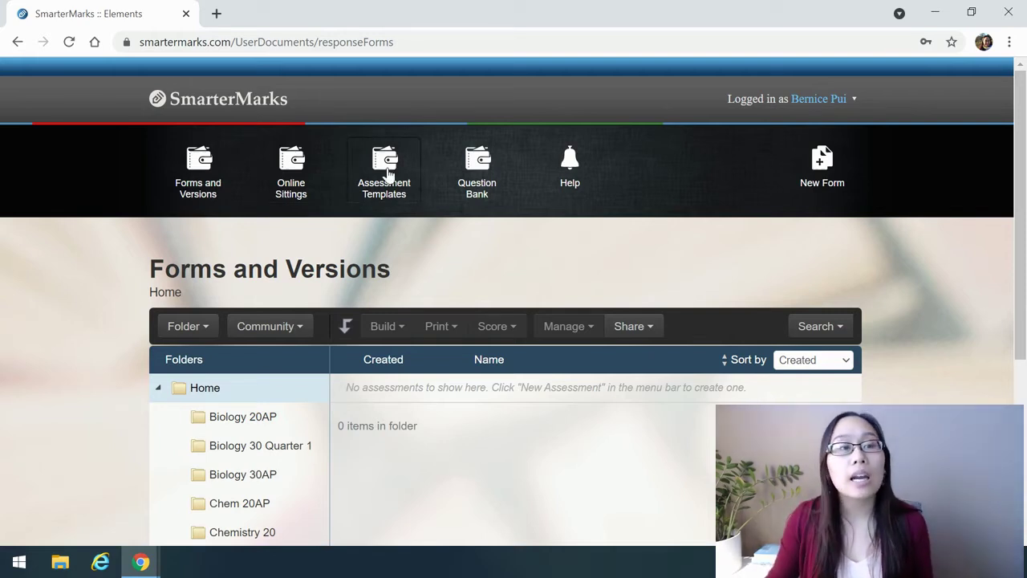
# Show the Assessment Templates list with TEST Assessment and P20 Summer School Final Exam
pyautogui.click(386, 167)
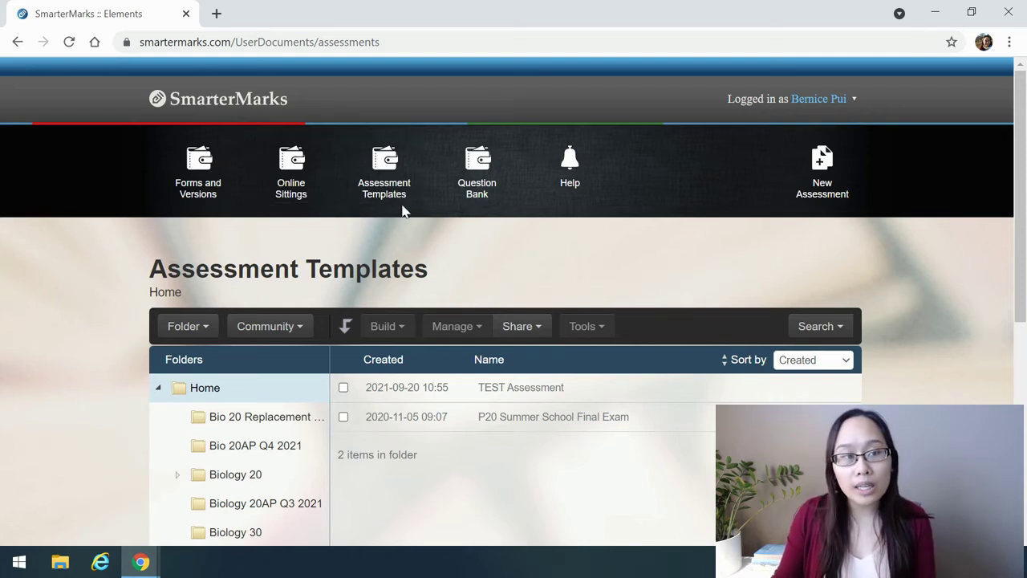
# Create and save a new assessment named 'Grade 7 Heat and Temperature', reusing the name as its default title
pyautogui.click(819, 170)
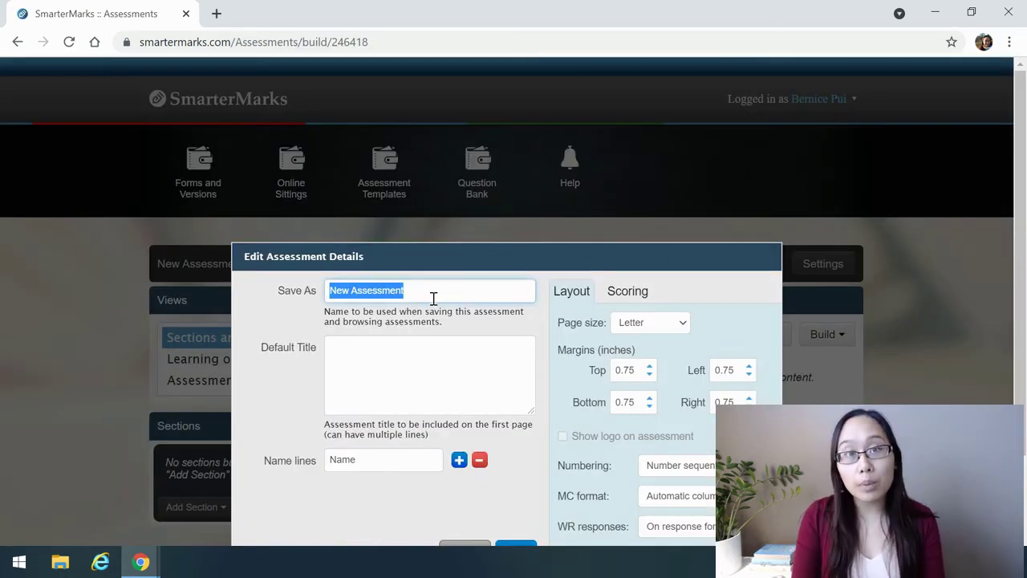
pyautogui.write('Grade ')
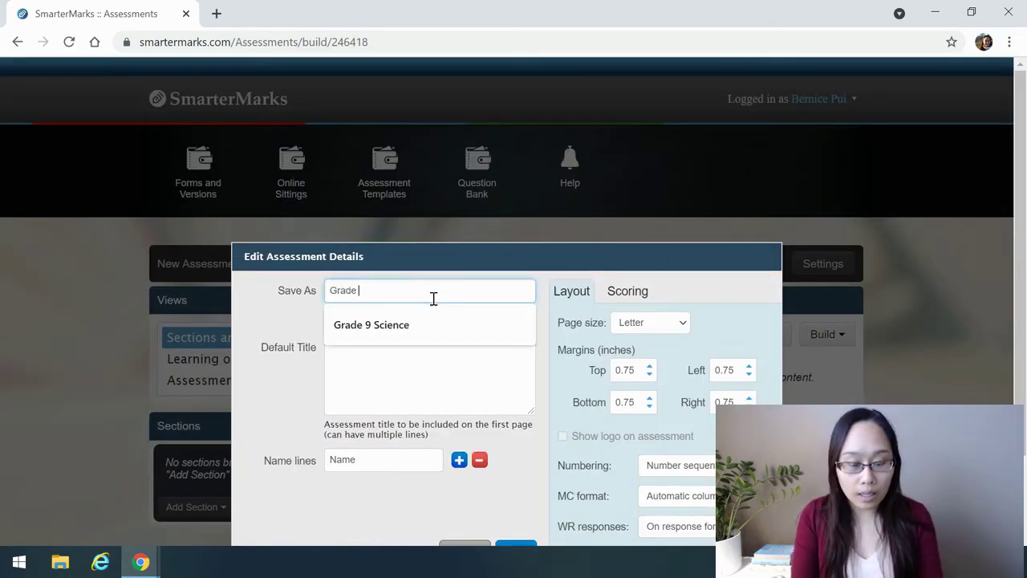
pyautogui.write('7 ')
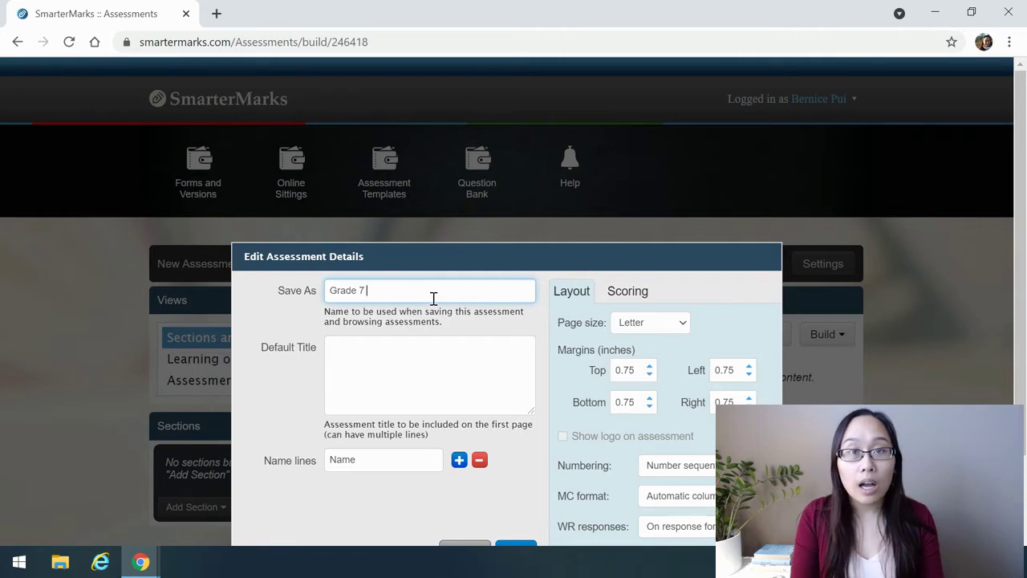
pyautogui.write('Heat and Temperature')
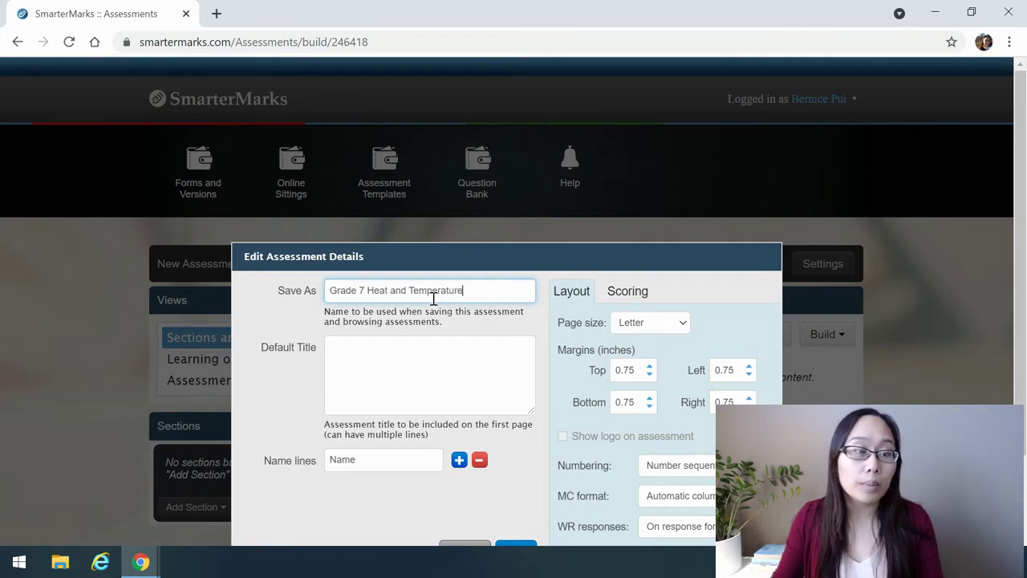
pyautogui.moveTo(509, 289); pyautogui.dragTo(248, 294)
pyautogui.click(342, 398)
pyautogui.write('Grade 7 Heat and Temperature')
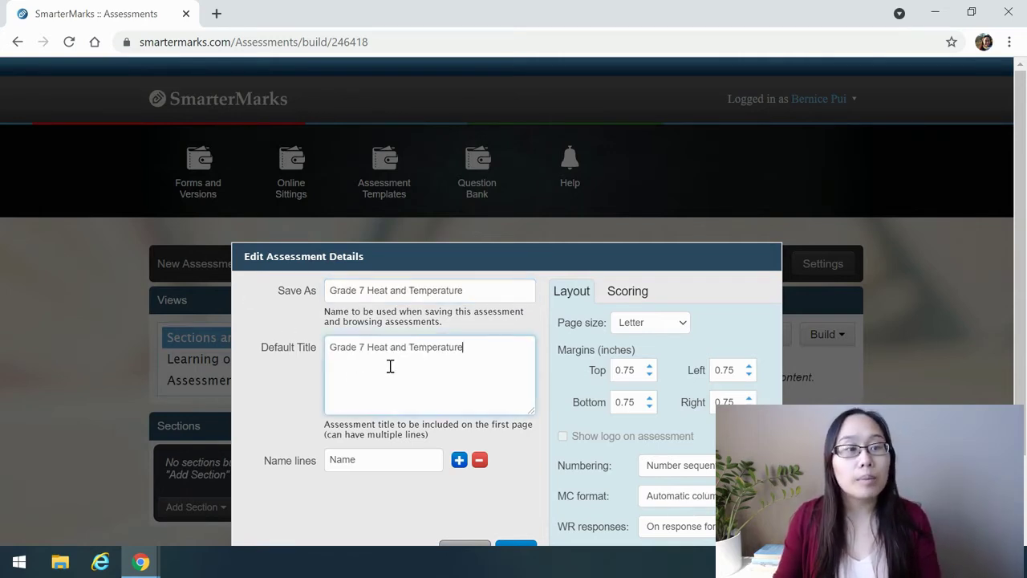
pyautogui.scroll(-1, 390, 362)
pyautogui.click(516, 472)
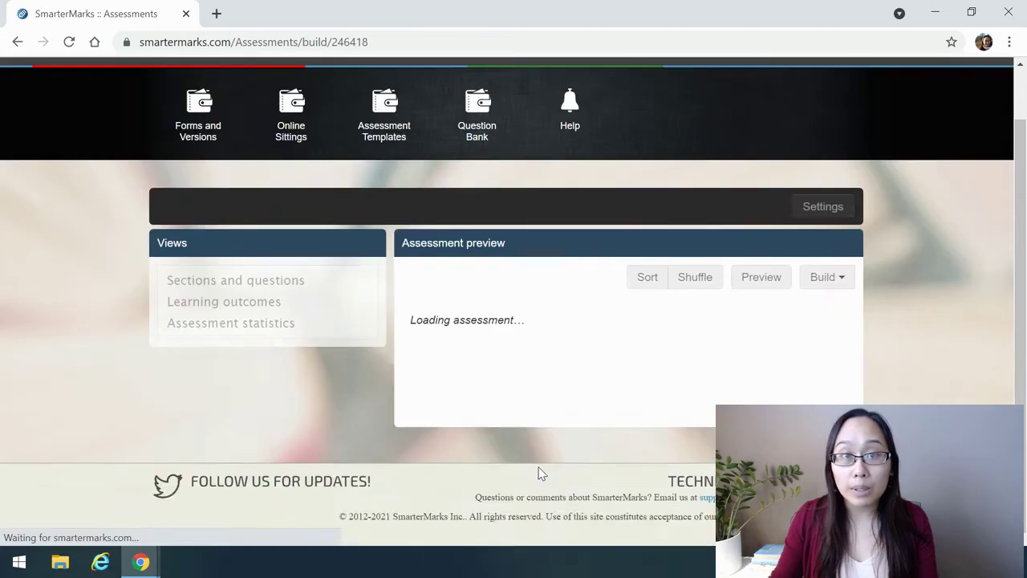
# Add a Multiple Choice section to the assessment and bring up the Add Items options
pyautogui.click(207, 451)
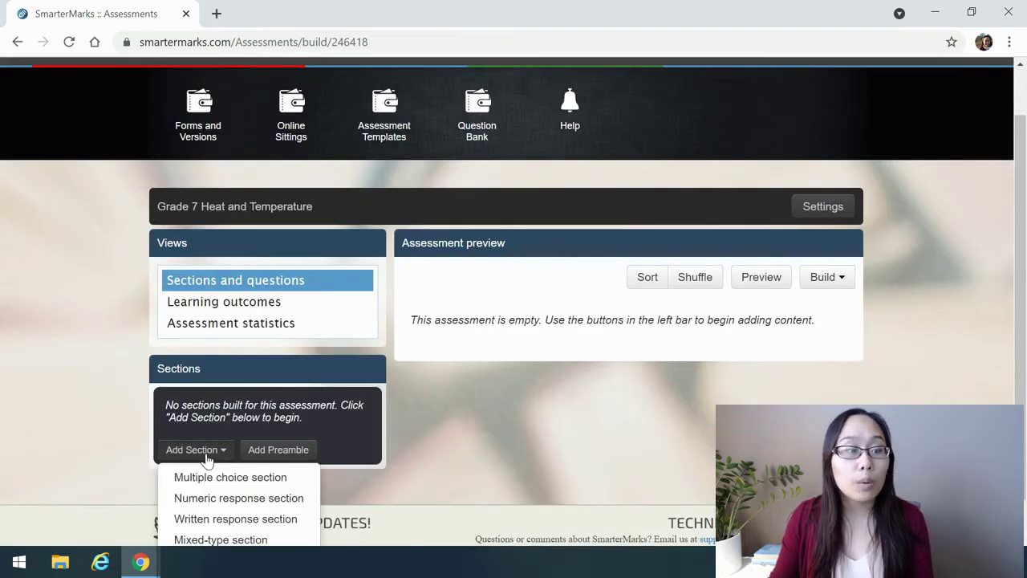
pyautogui.scroll(-1, 205, 457)
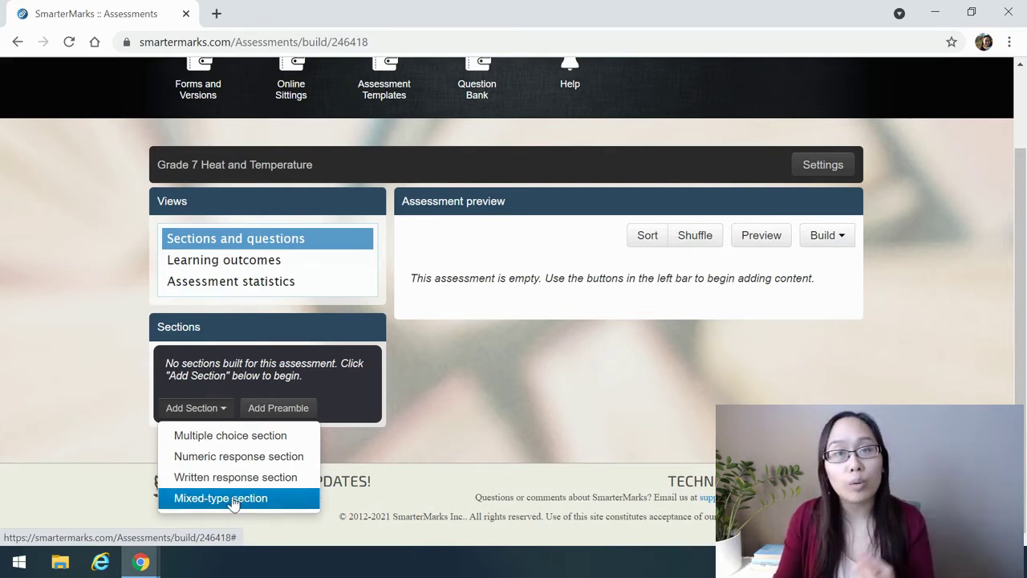
pyautogui.click(237, 438)
pyautogui.click(648, 367)
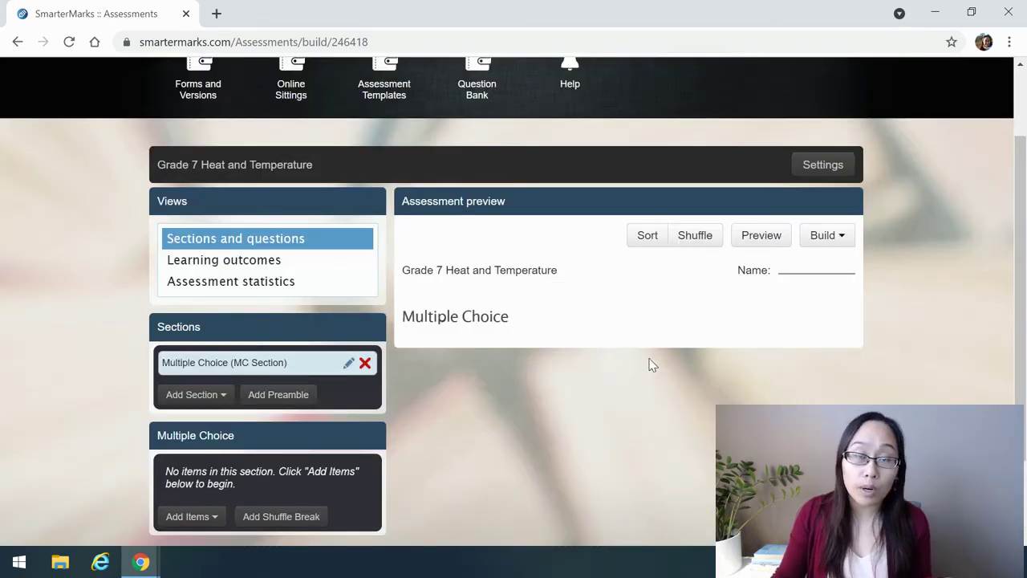
pyautogui.scroll(-1, 388, 329)
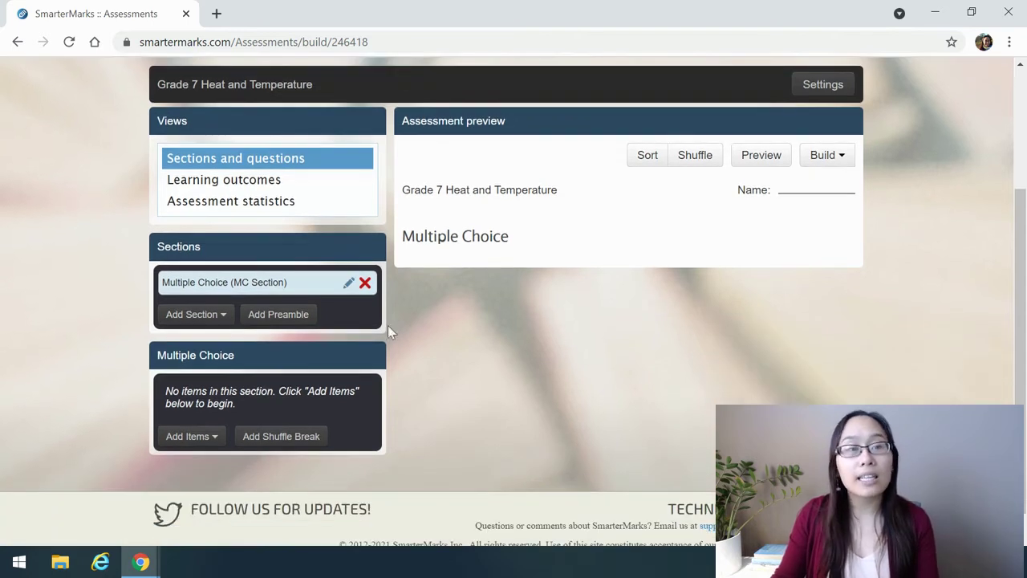
pyautogui.click(196, 443)
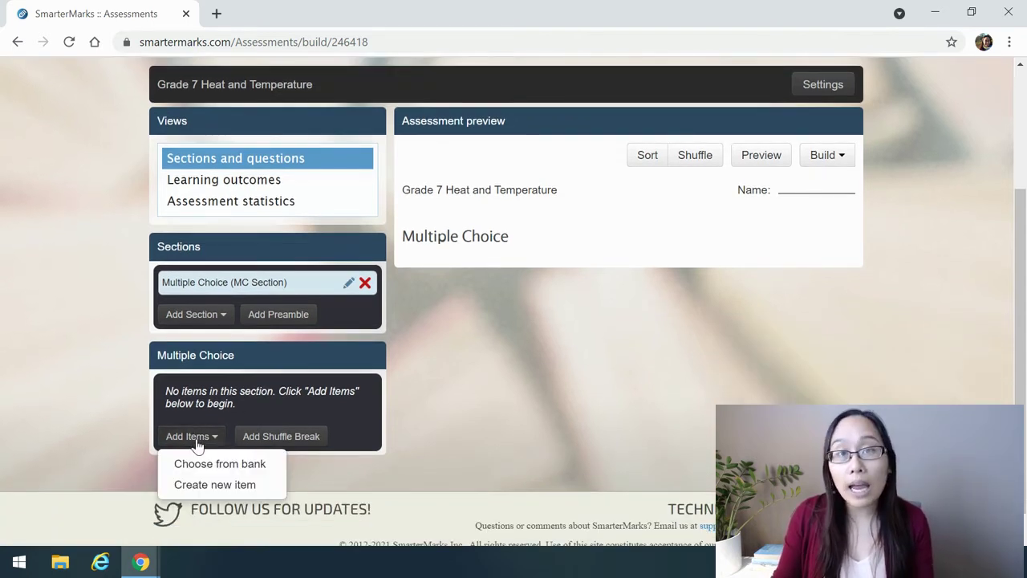
# Search the open bank for 'particle model of matter' and add Particle Model - Melting as question 1
pyautogui.click(244, 465)
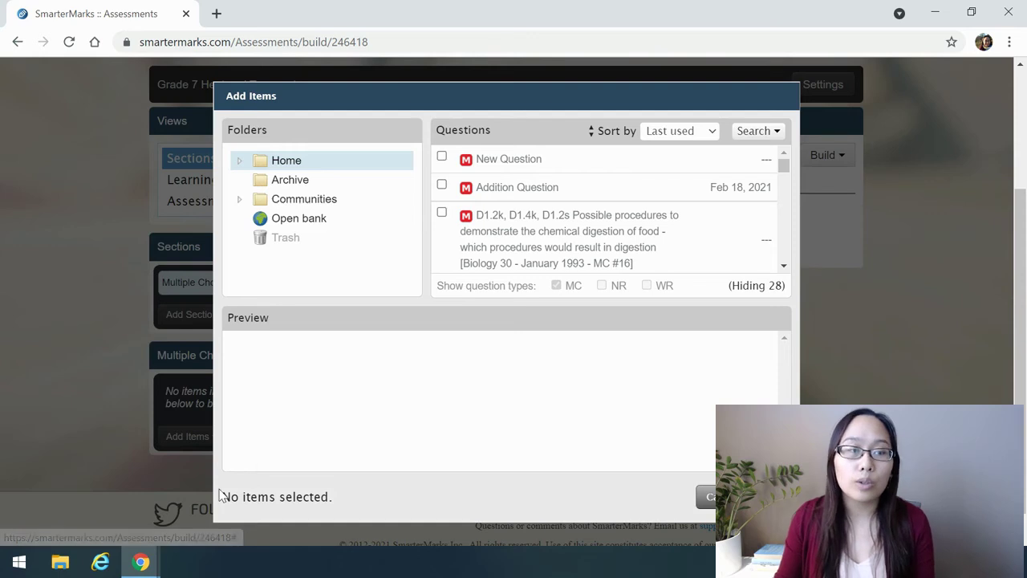
pyautogui.click(319, 220)
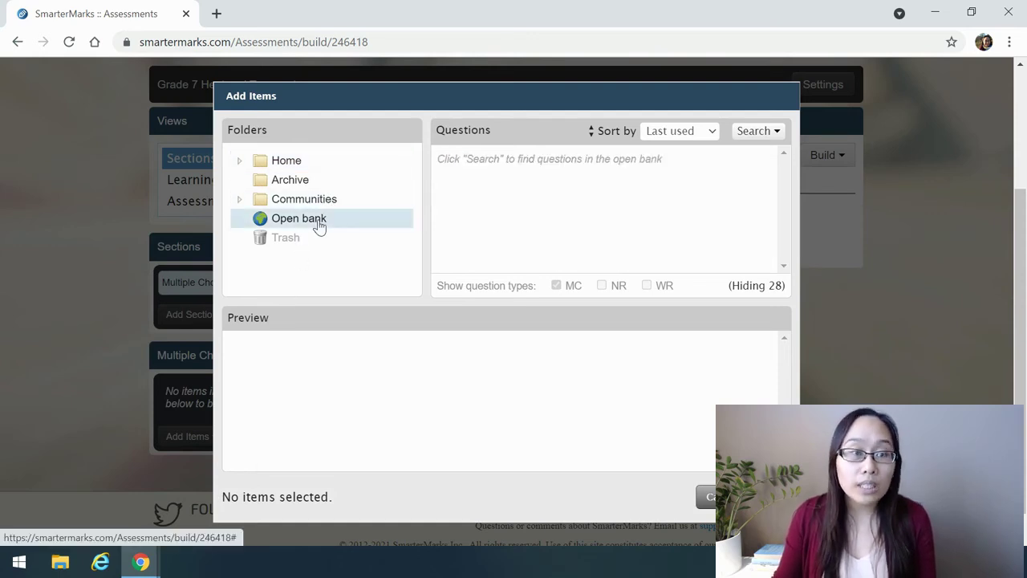
pyautogui.click(750, 131)
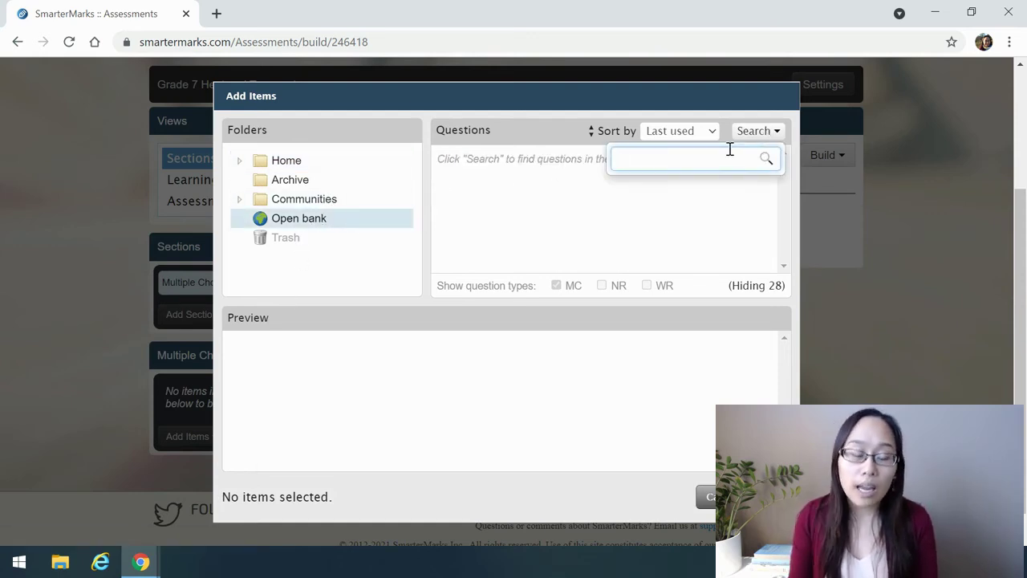
pyautogui.write('particle')
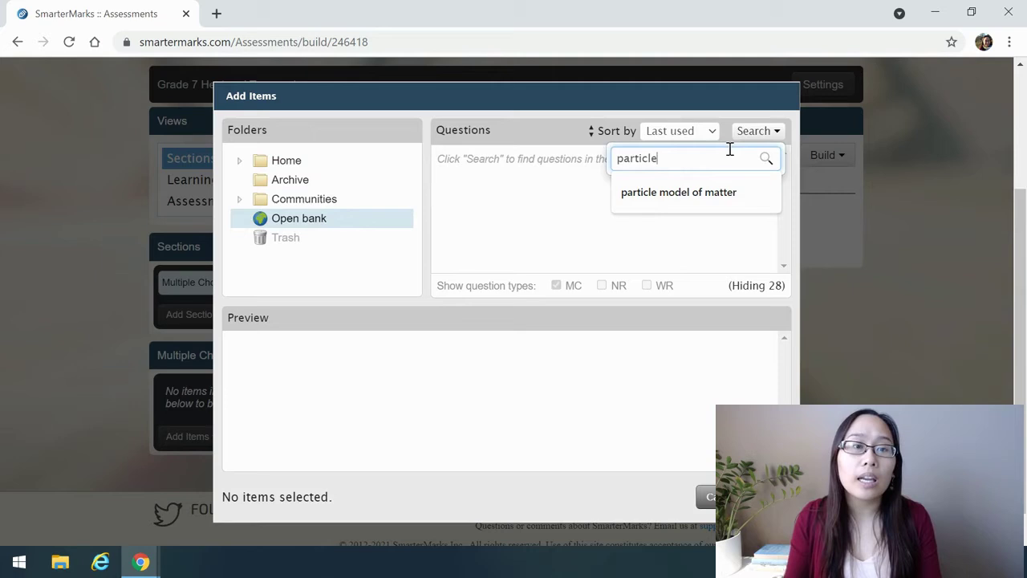
pyautogui.click(734, 192)
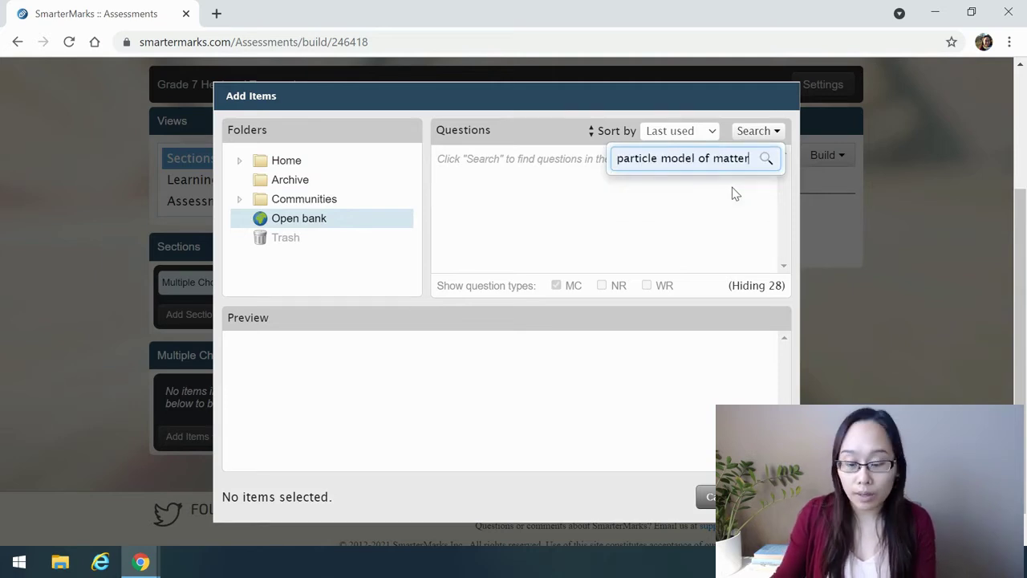
pyautogui.press('Return')
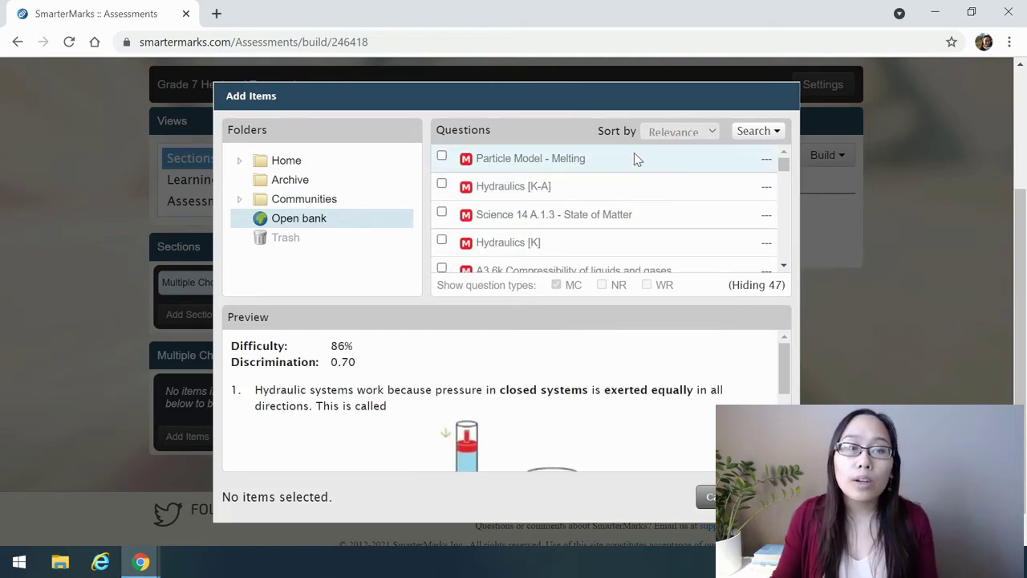
pyautogui.moveTo(634, 158)
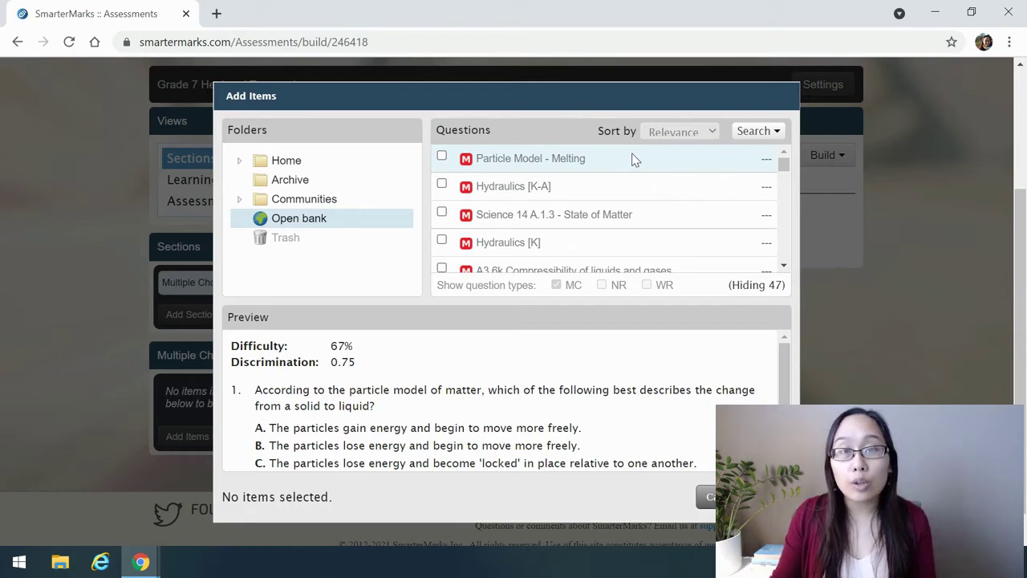
pyautogui.scroll(-1, 413, 395)
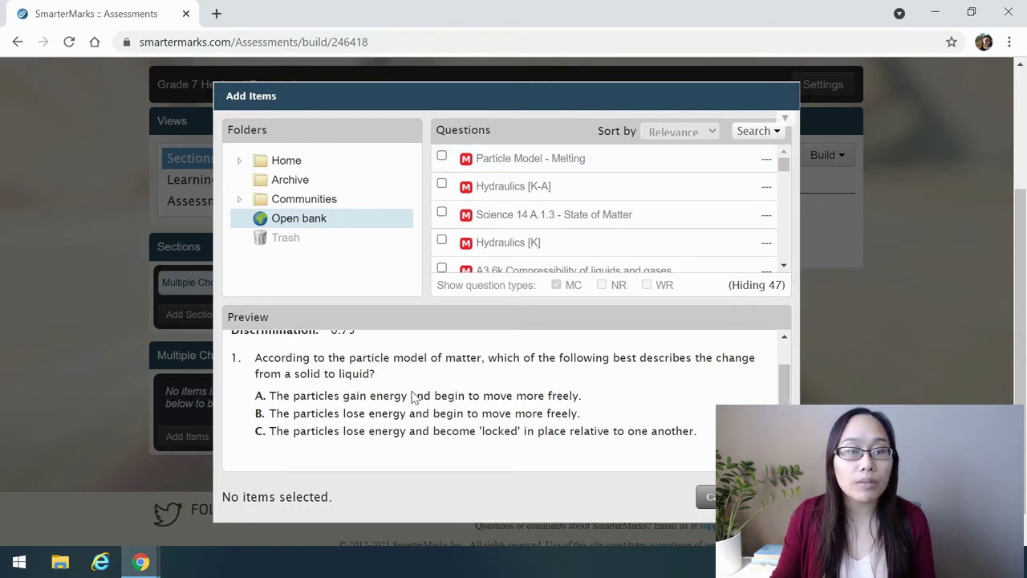
pyautogui.scroll(1, 412, 395)
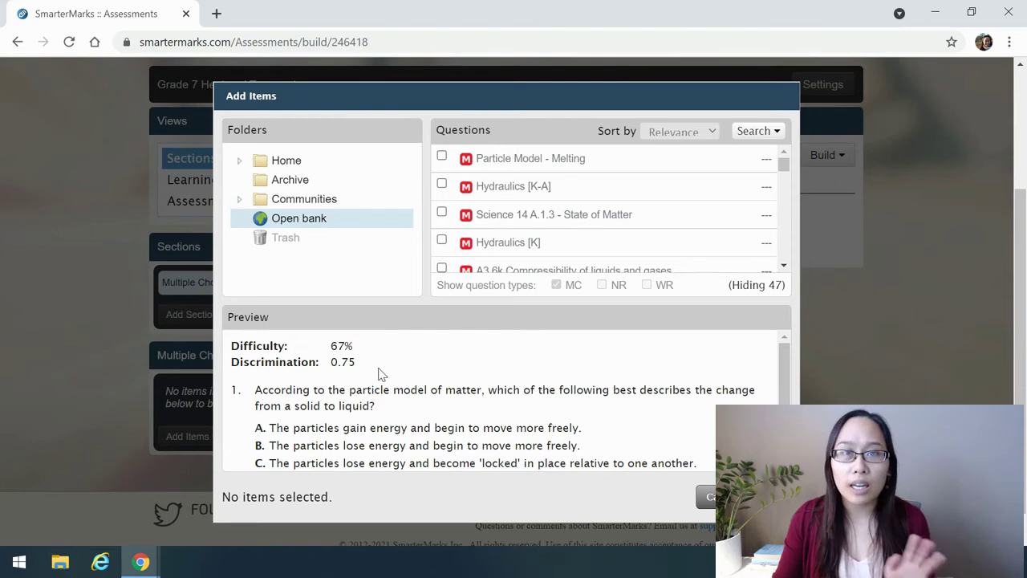
pyautogui.click(441, 157)
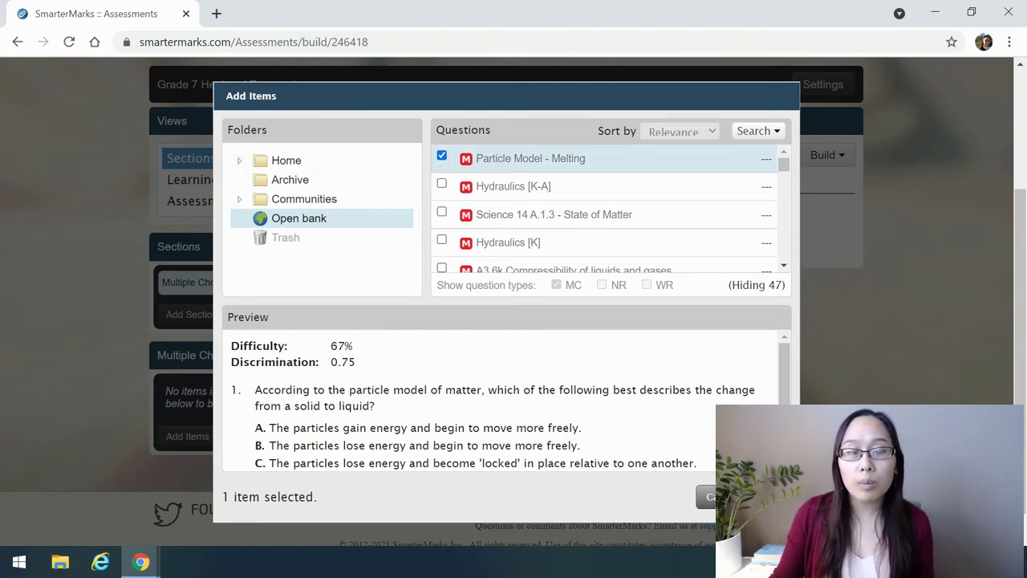
pyautogui.click(707, 495)
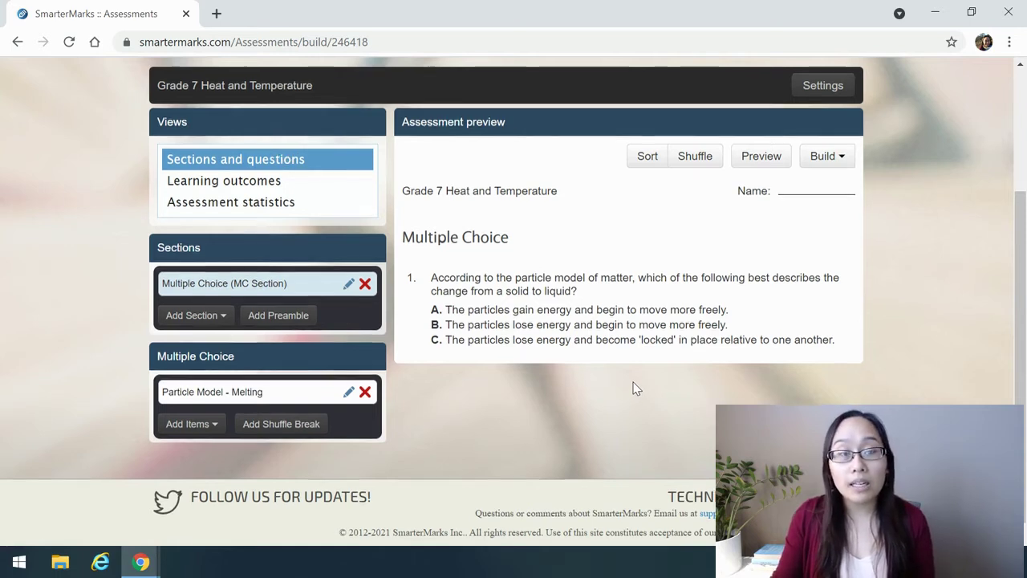
# Add Science 14 A.1.3 - State of Matter from the question bank as question 2
pyautogui.scroll(1, 634, 387)
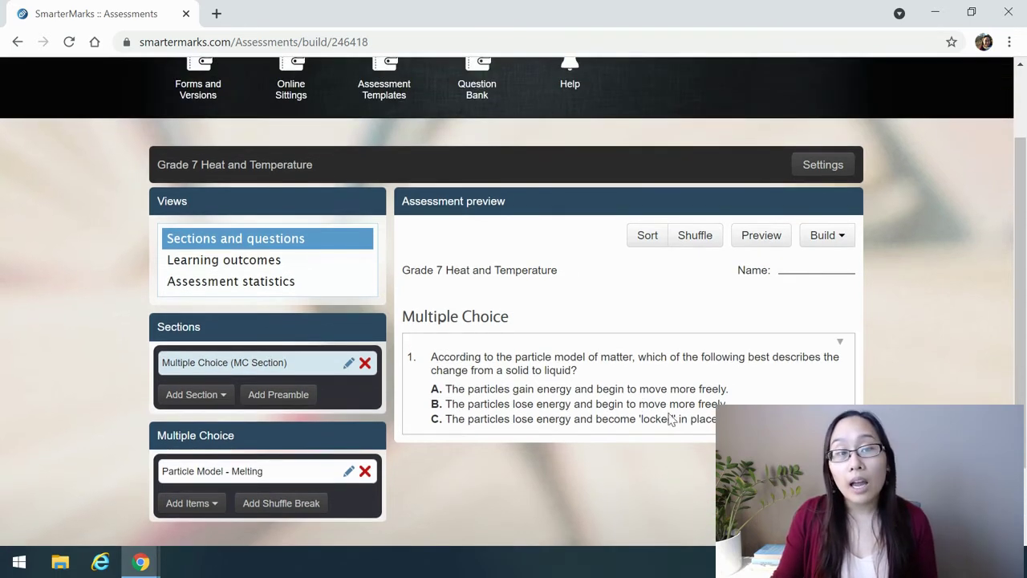
pyautogui.click(203, 504)
pyautogui.scroll(-1, 205, 518)
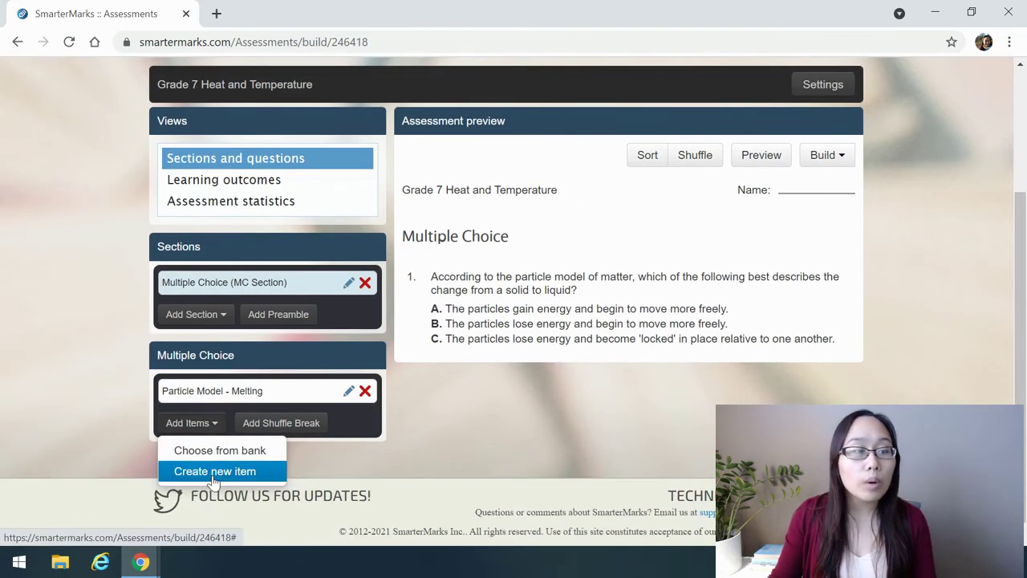
pyautogui.click(197, 452)
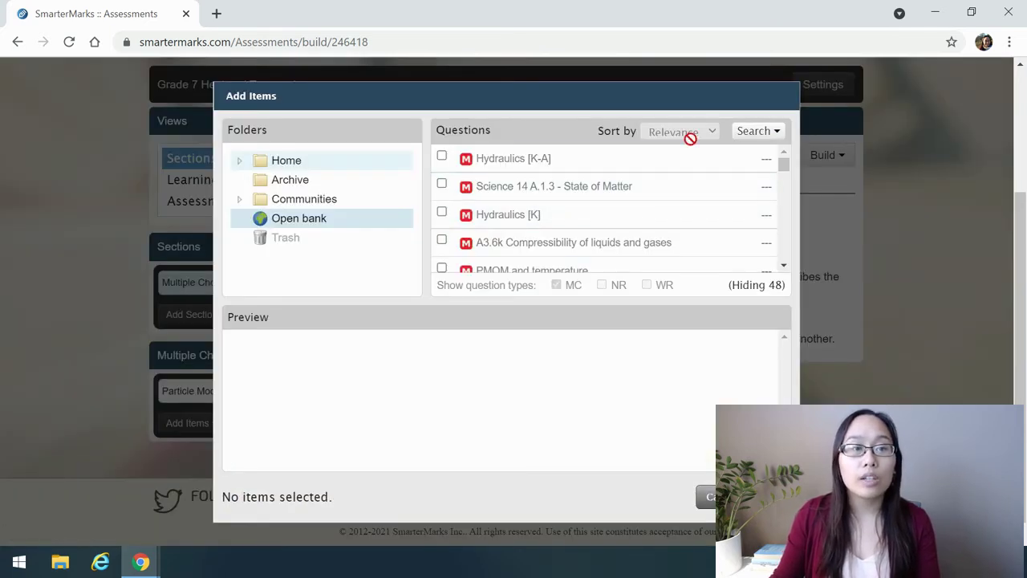
pyautogui.click(644, 185)
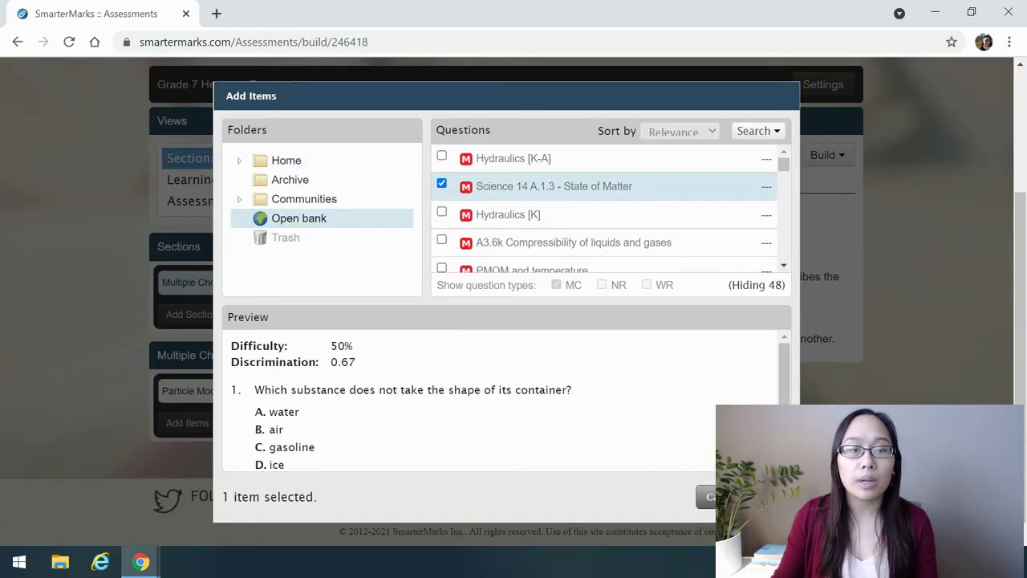
pyautogui.click(750, 496)
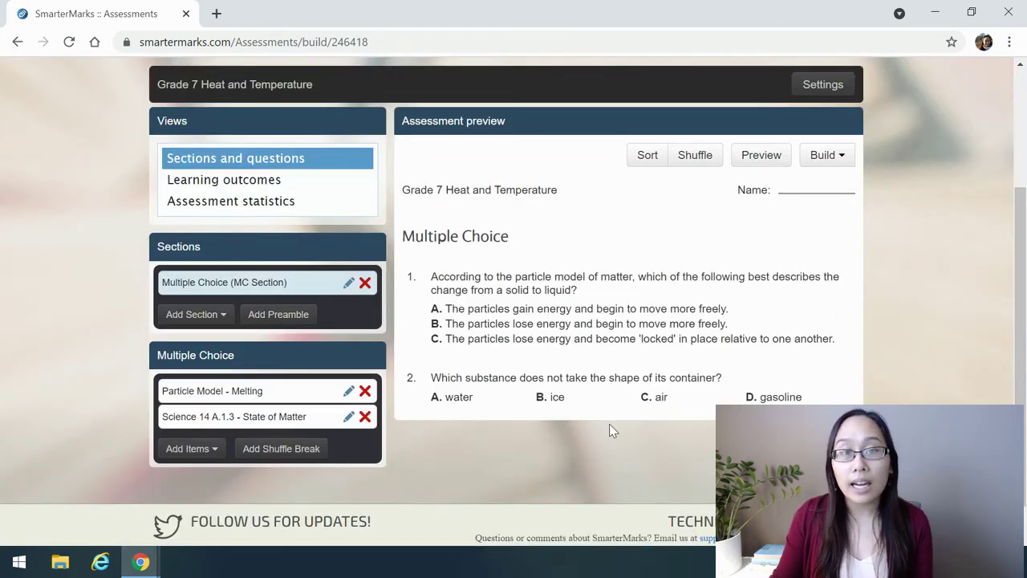
# Look over the Build options, then return to the Assessment Templates list
pyautogui.click(839, 158)
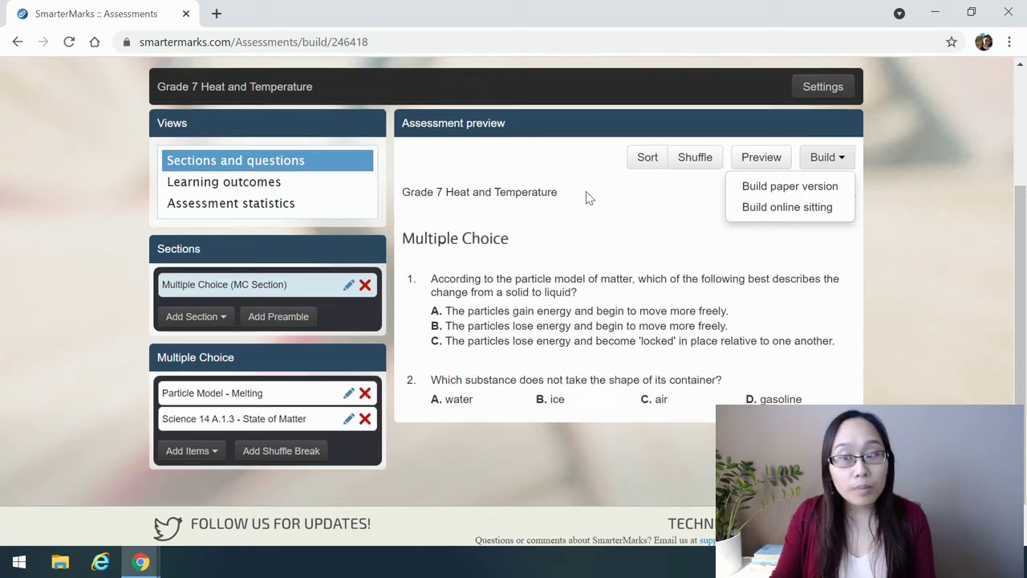
pyautogui.scroll(3, 589, 197)
pyautogui.click(378, 190)
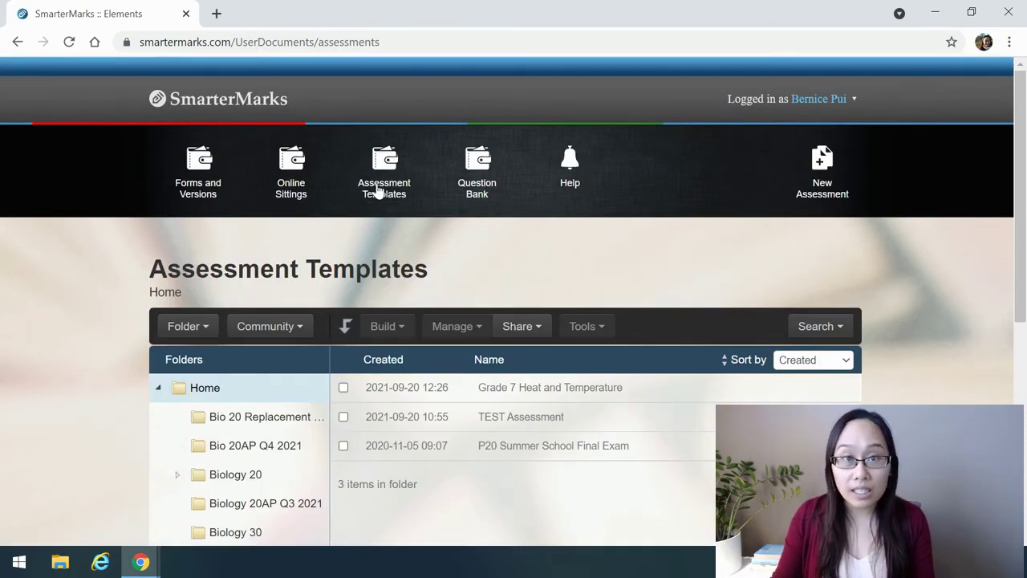
# Open the Science 10 Physics Unit Summer 2020 sitting from the Science 10 Summer School folder
pyautogui.click(300, 192)
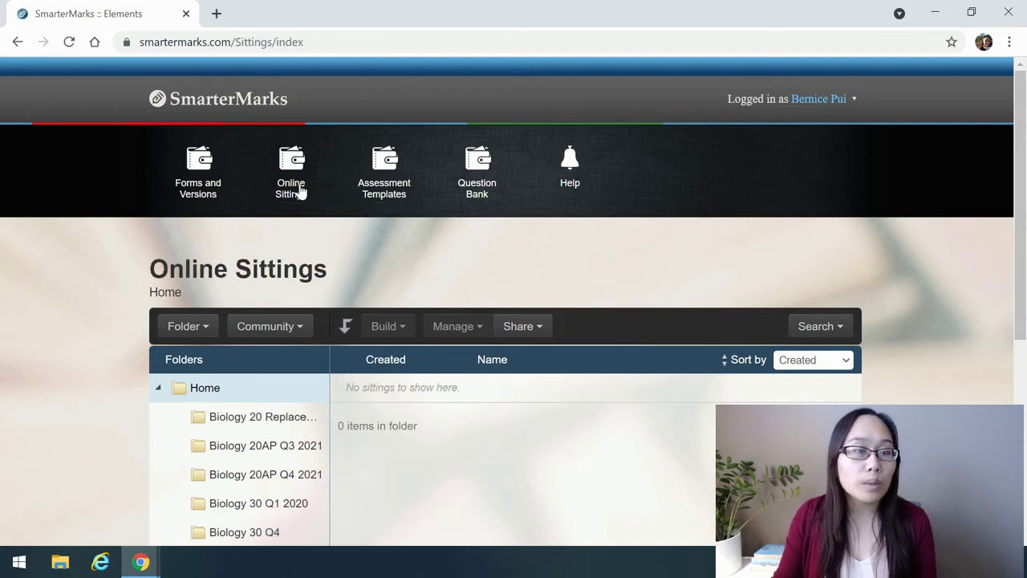
pyautogui.scroll(-3, 298, 190)
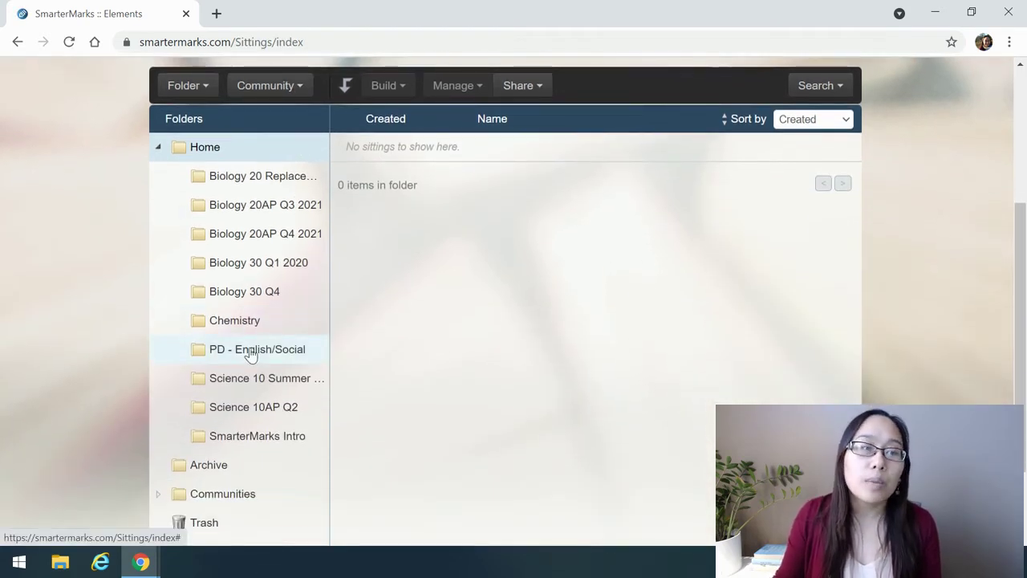
pyautogui.click(250, 383)
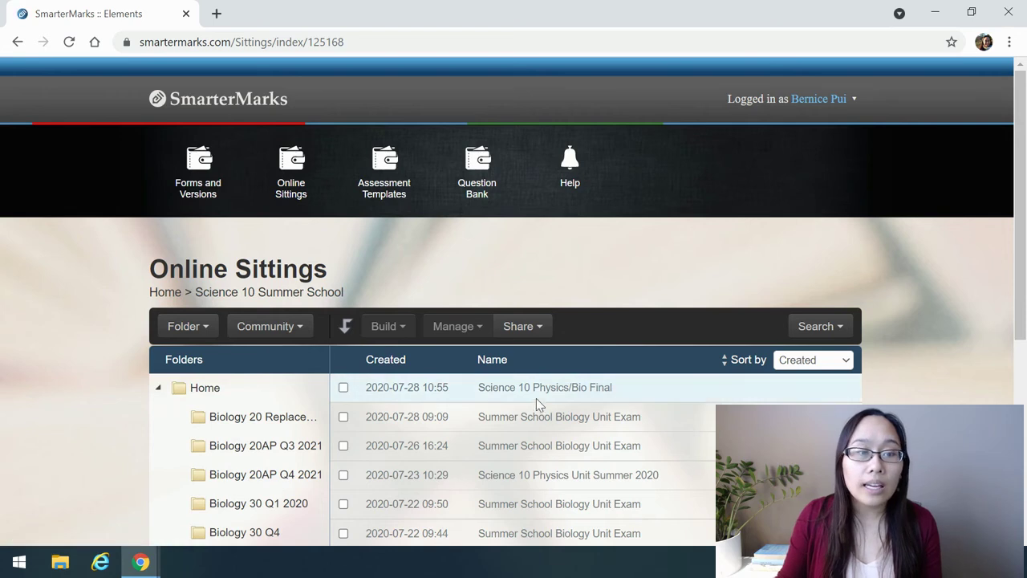
pyautogui.scroll(-3, 536, 417)
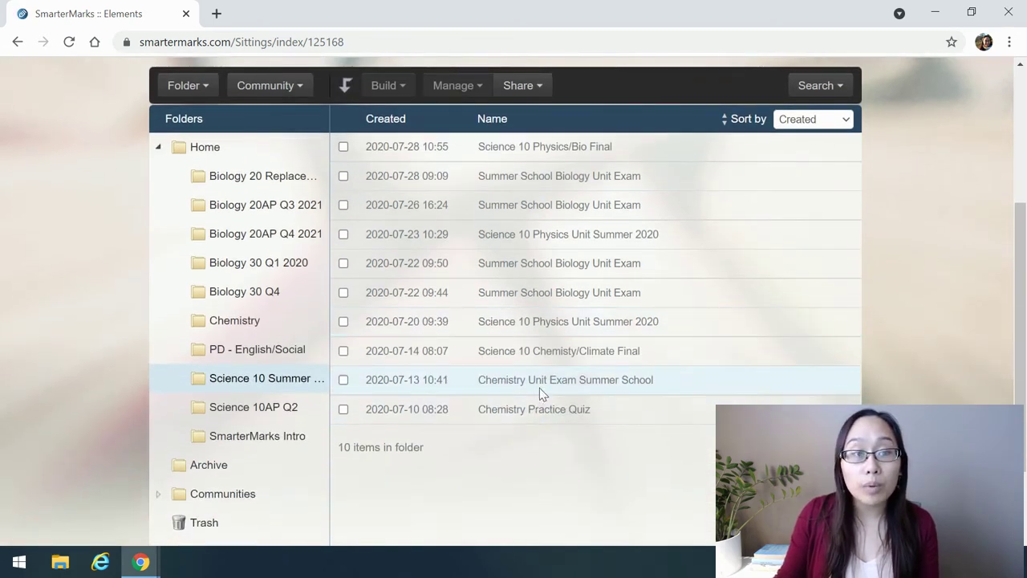
pyautogui.doubleClick(560, 235)
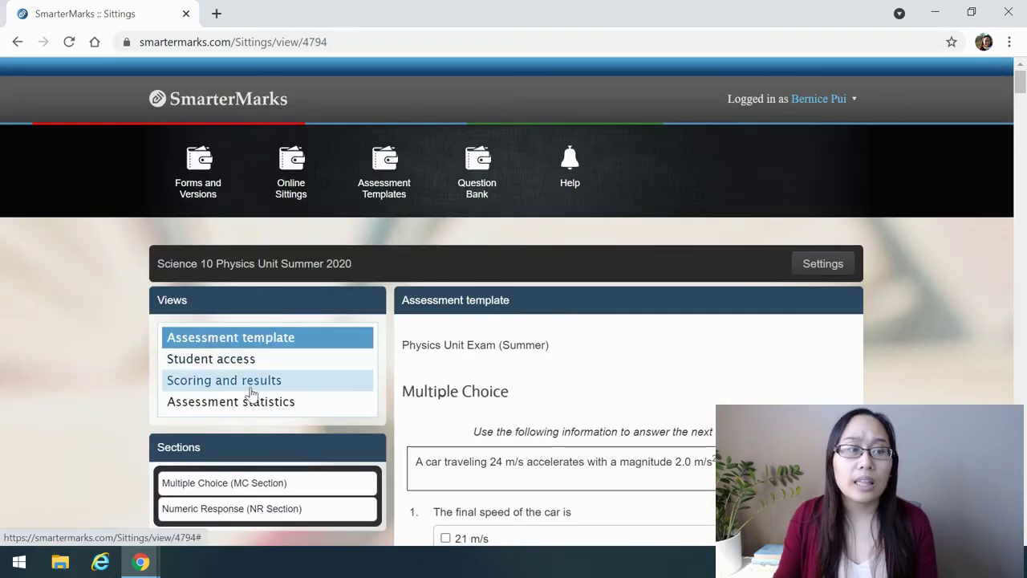
# Show the sitting's results and switch the student's attempt details to the responses and tab events chart
pyautogui.click(248, 404)
pyautogui.click(248, 384)
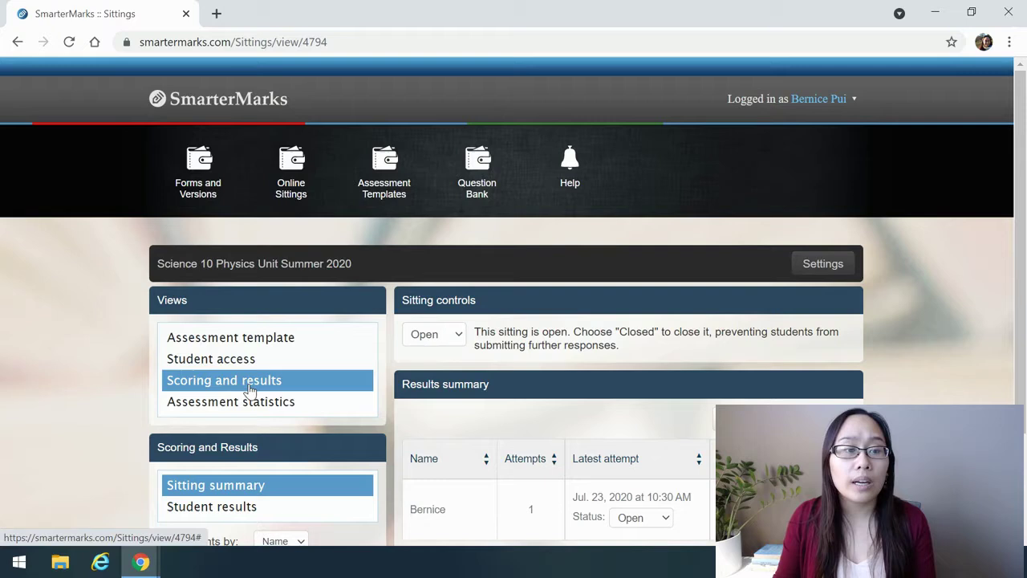
pyautogui.scroll(-2, 251, 389)
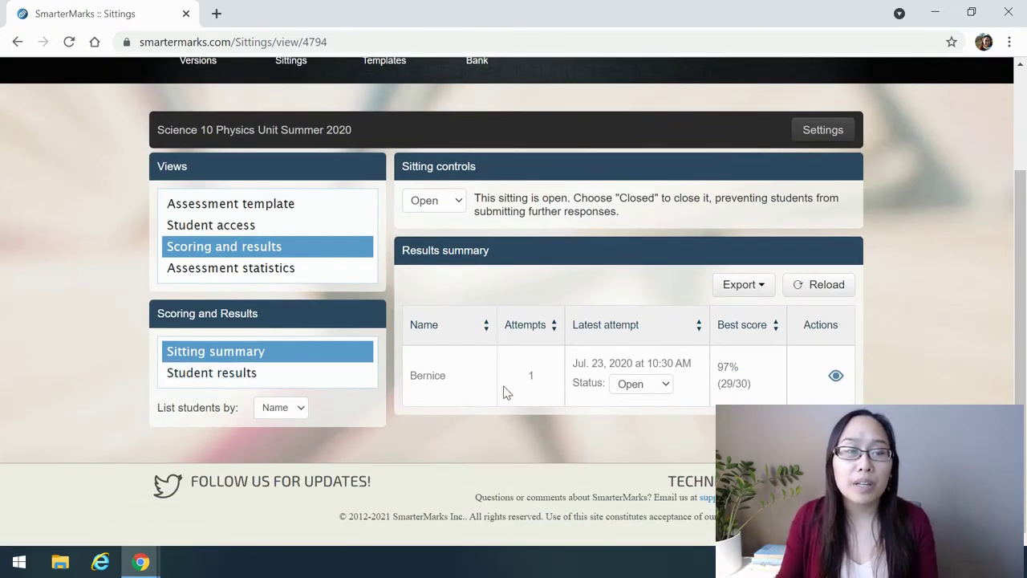
pyautogui.click(836, 375)
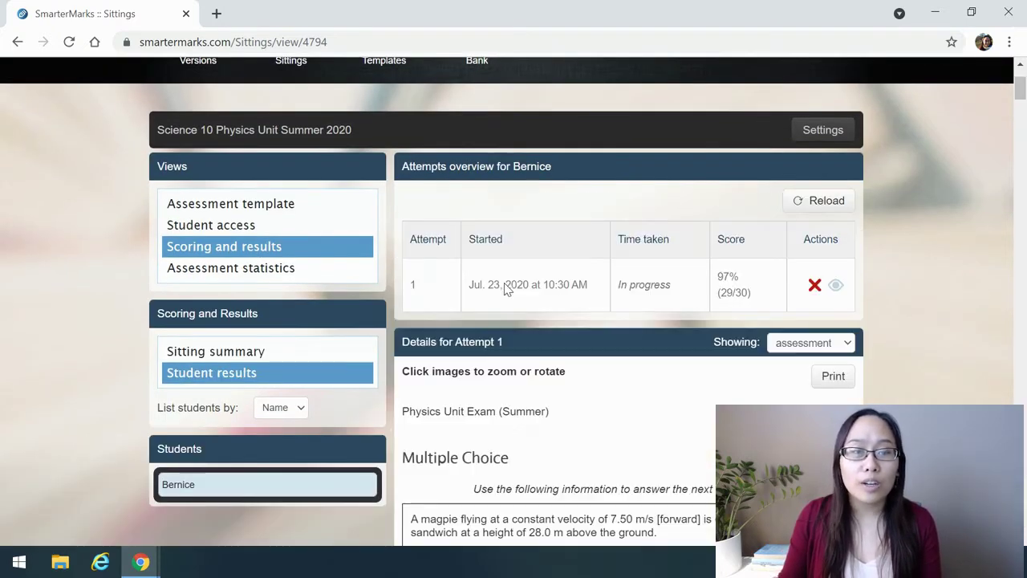
pyautogui.click(834, 345)
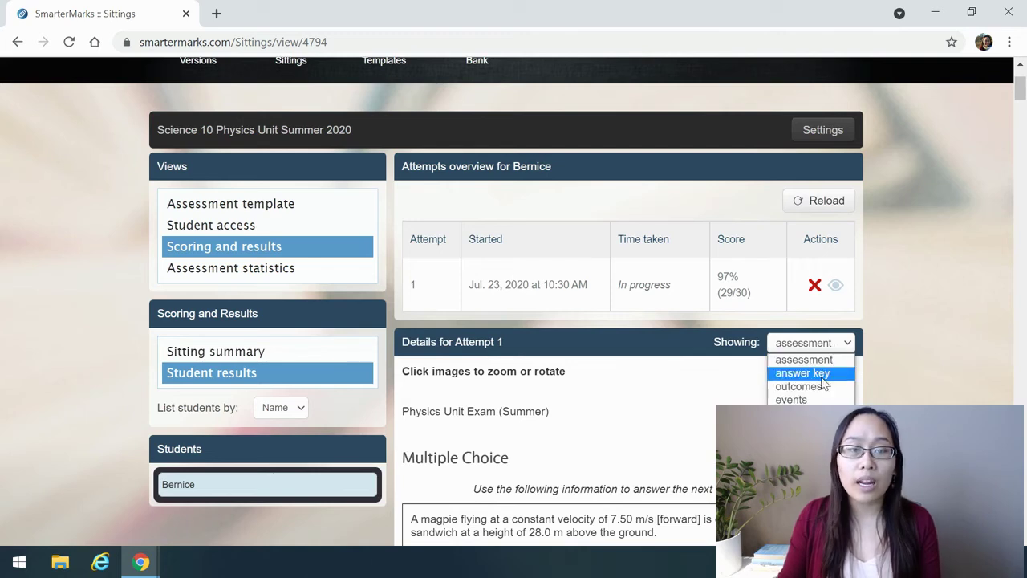
pyautogui.click(823, 388)
pyautogui.click(823, 345)
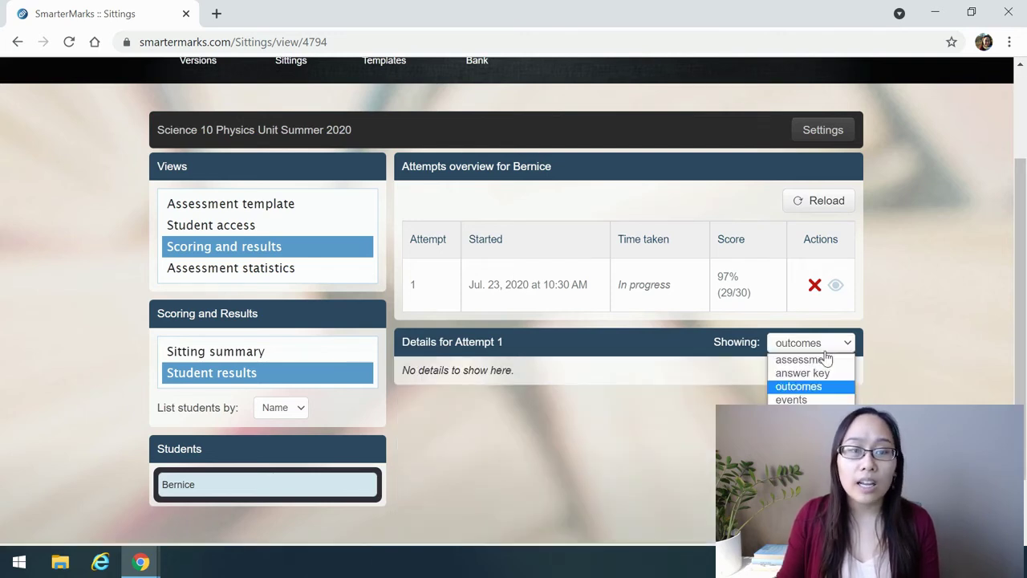
pyautogui.click(814, 399)
pyautogui.scroll(-3, 822, 392)
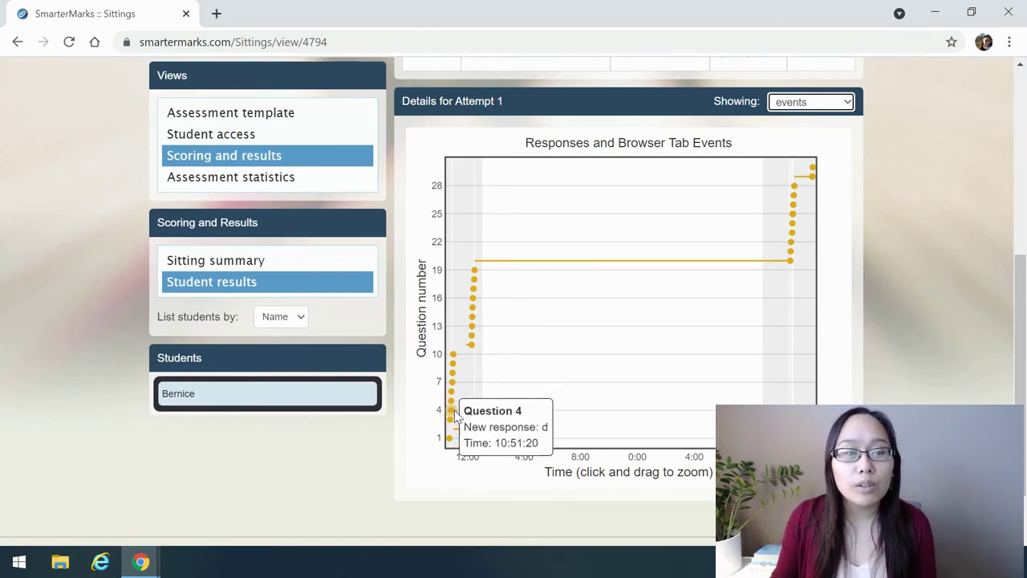
# Inspect the points on the Responses and Browser Tab Events timeline, then scroll back to the top
pyautogui.moveTo(457, 389)
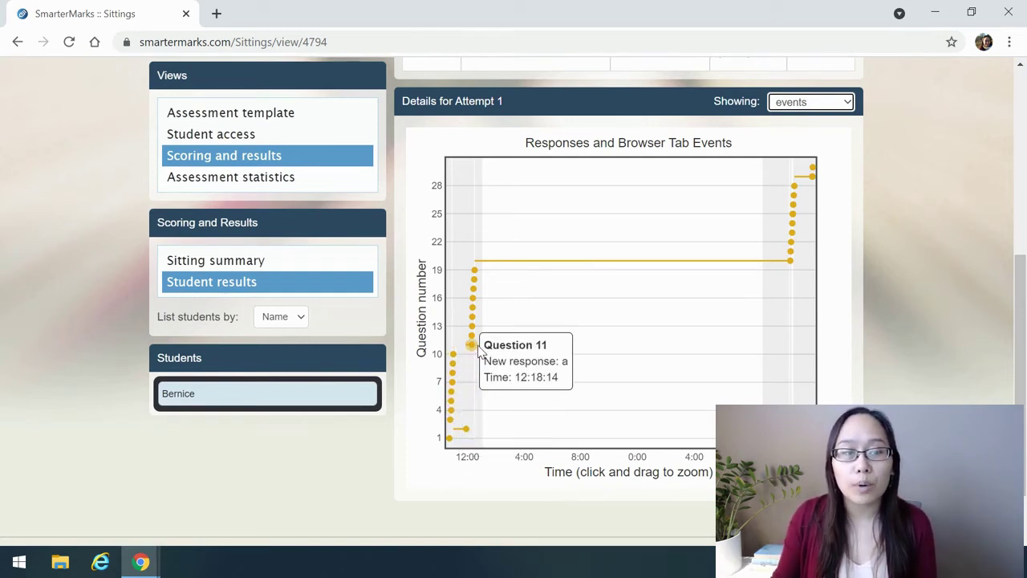
pyautogui.moveTo(478, 325)
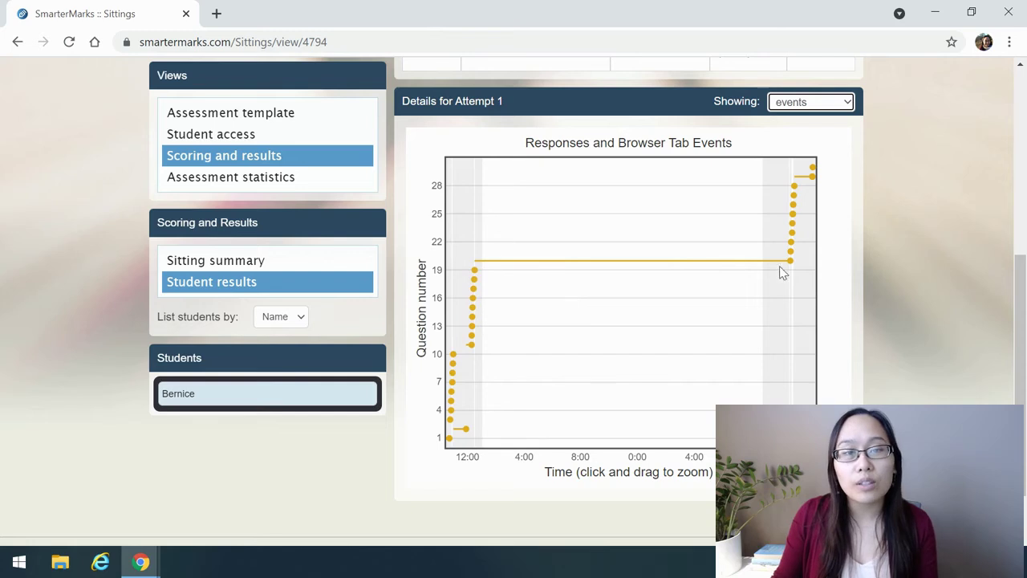
pyautogui.moveTo(793, 254)
pyautogui.moveTo(812, 170)
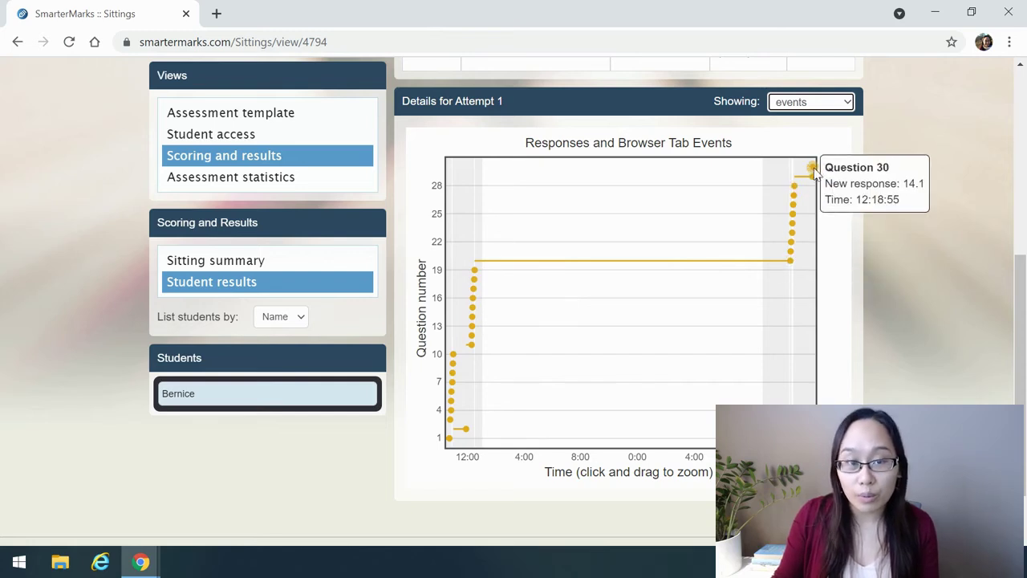
pyautogui.scroll(-1, 812, 170)
pyautogui.scroll(2, 845, 213)
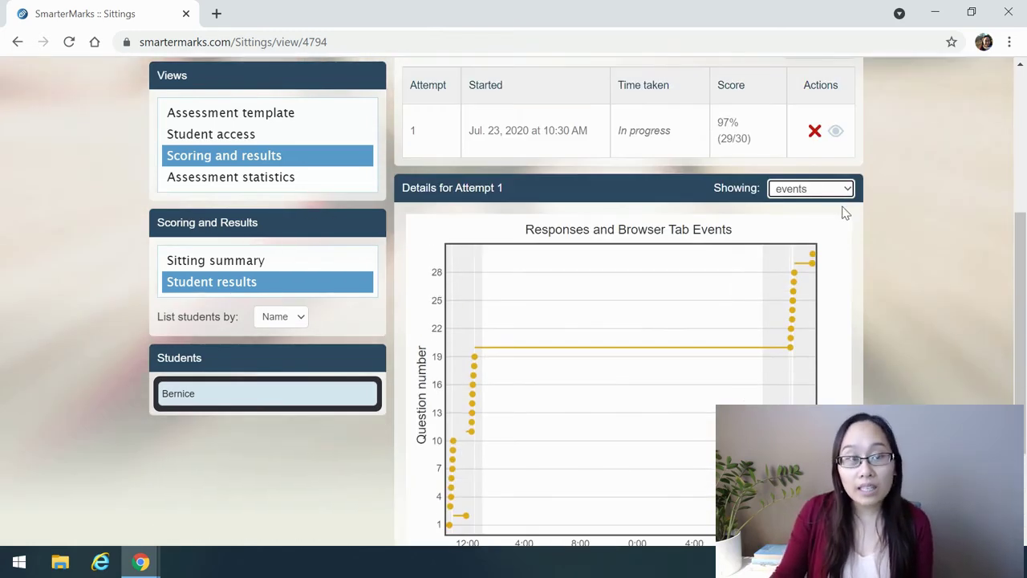
pyautogui.scroll(1, 846, 212)
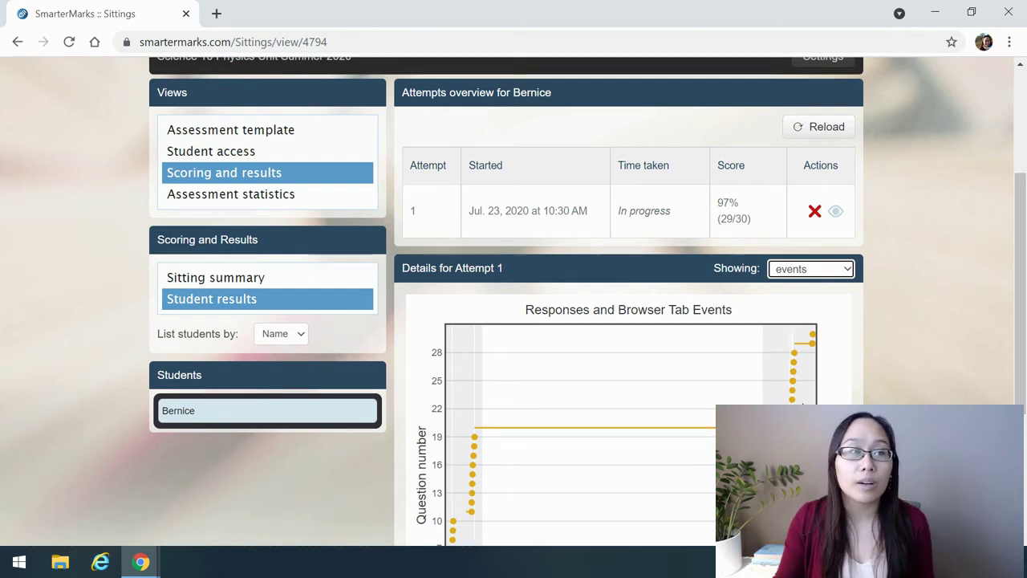
pyautogui.scroll(2, 523, 455)
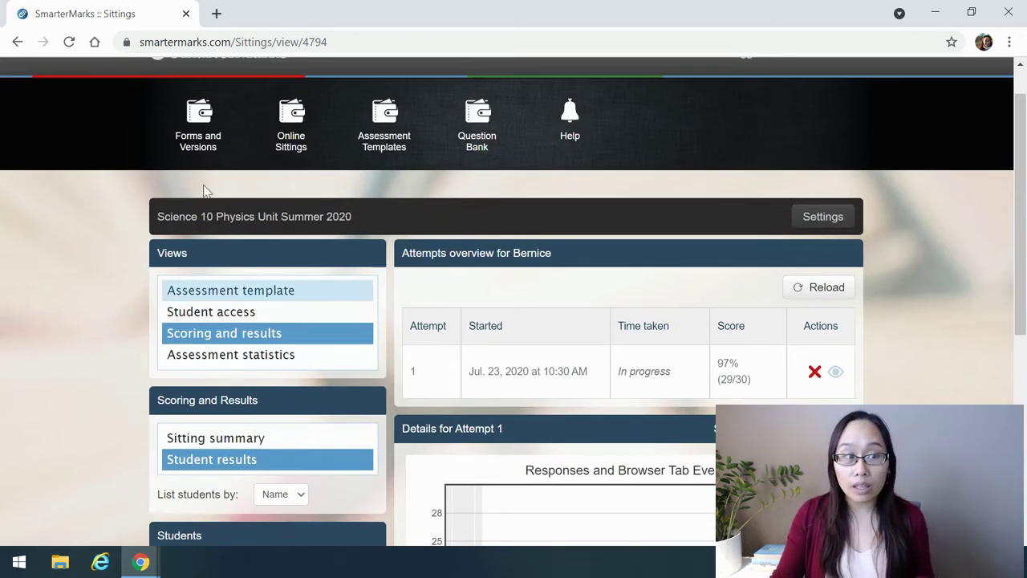
# Go to Forms and Versions and select Chemistry 20 Unit 2 Gases Version 2 in the Chemistry 20 folder
pyautogui.click(197, 135)
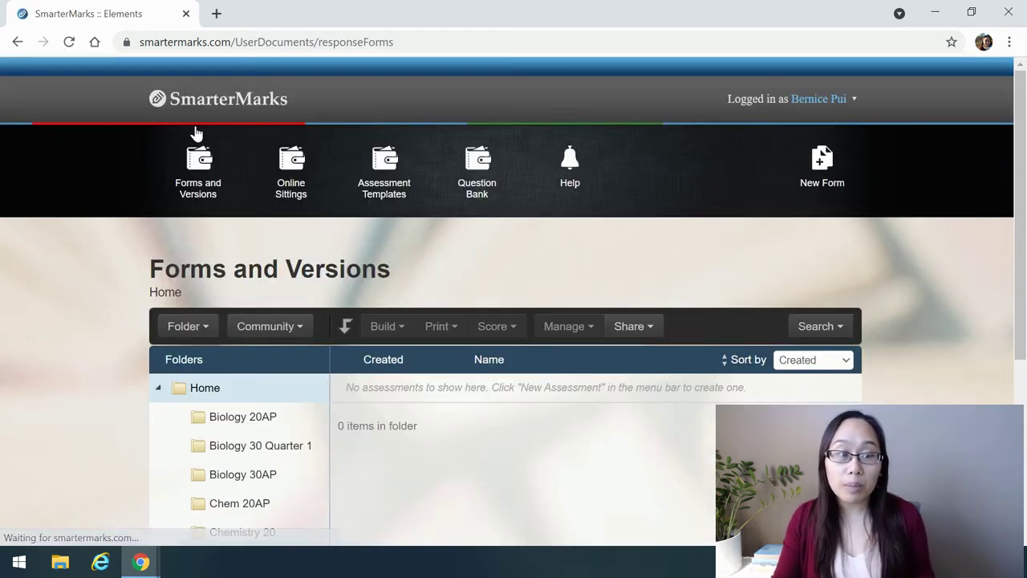
pyautogui.scroll(-2, 196, 133)
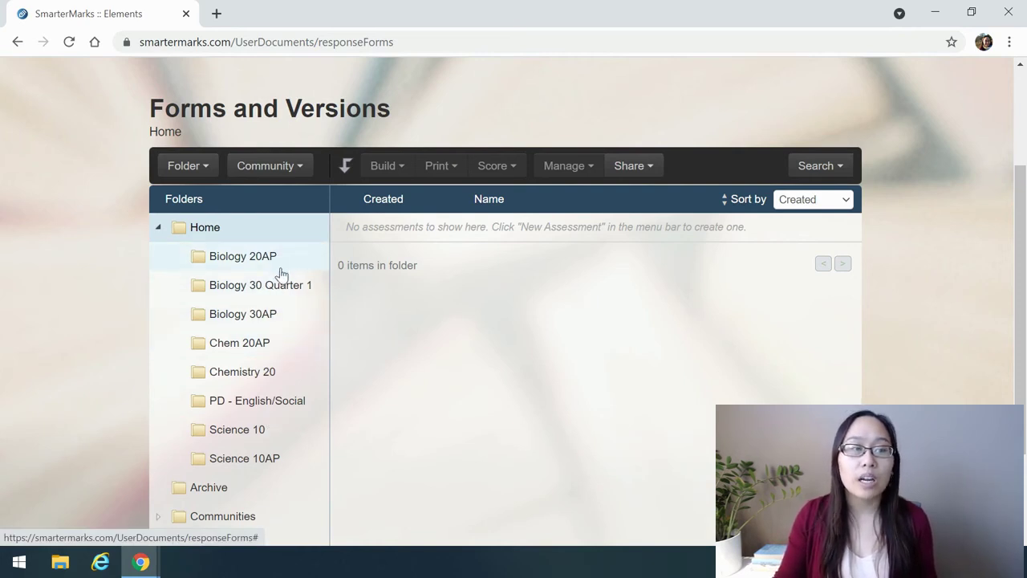
pyautogui.click(266, 372)
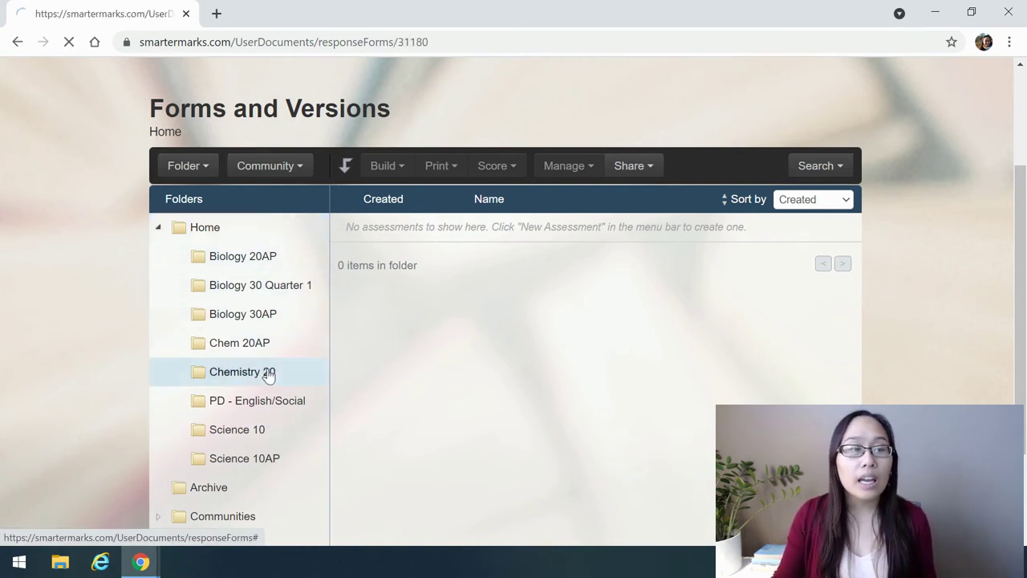
pyautogui.scroll(-2, 327, 349)
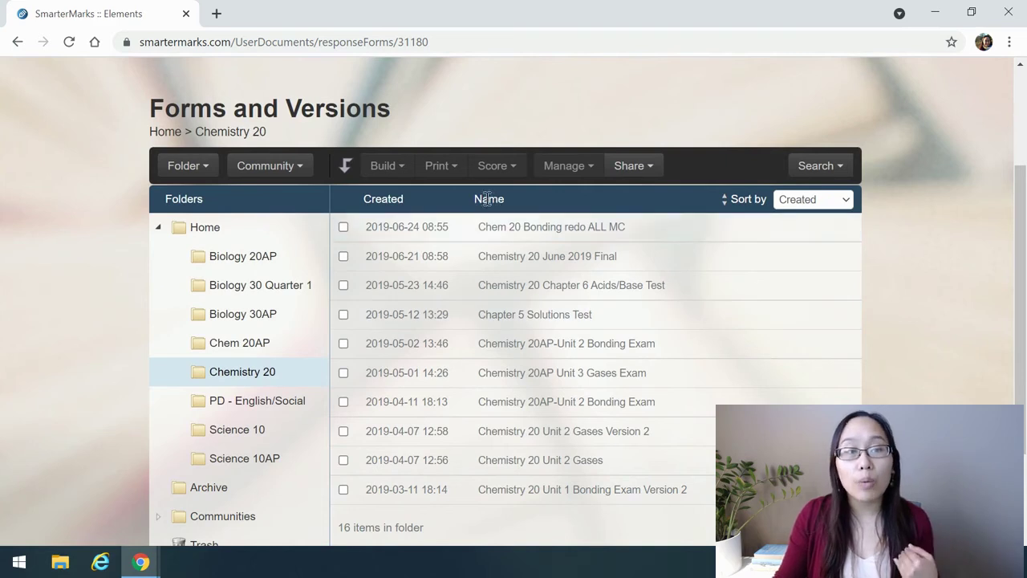
pyautogui.click(373, 438)
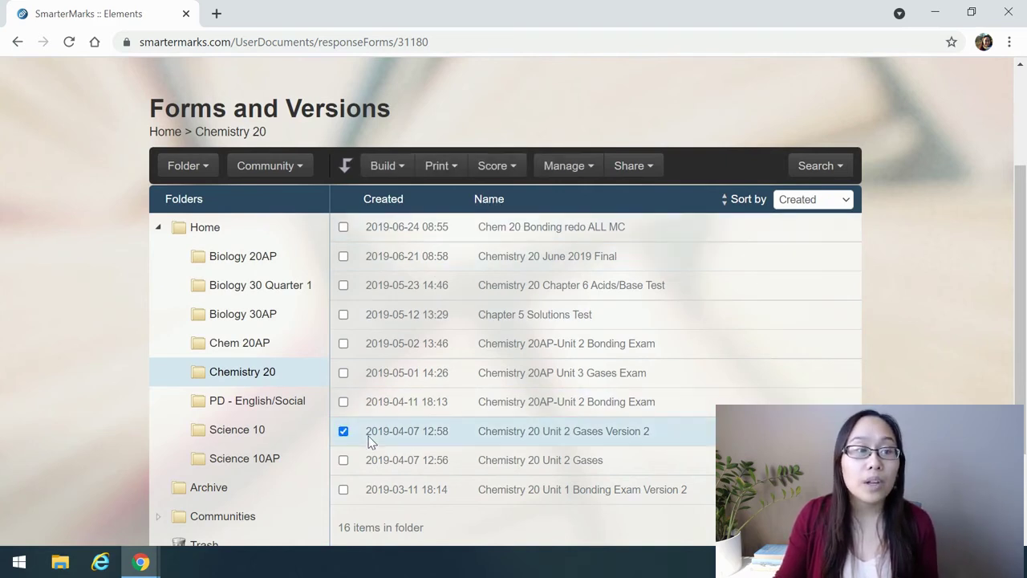
# Browse the form's scores, open a scored batch, and open its Teacher Summary view
pyautogui.click(487, 166)
pyautogui.click(491, 216)
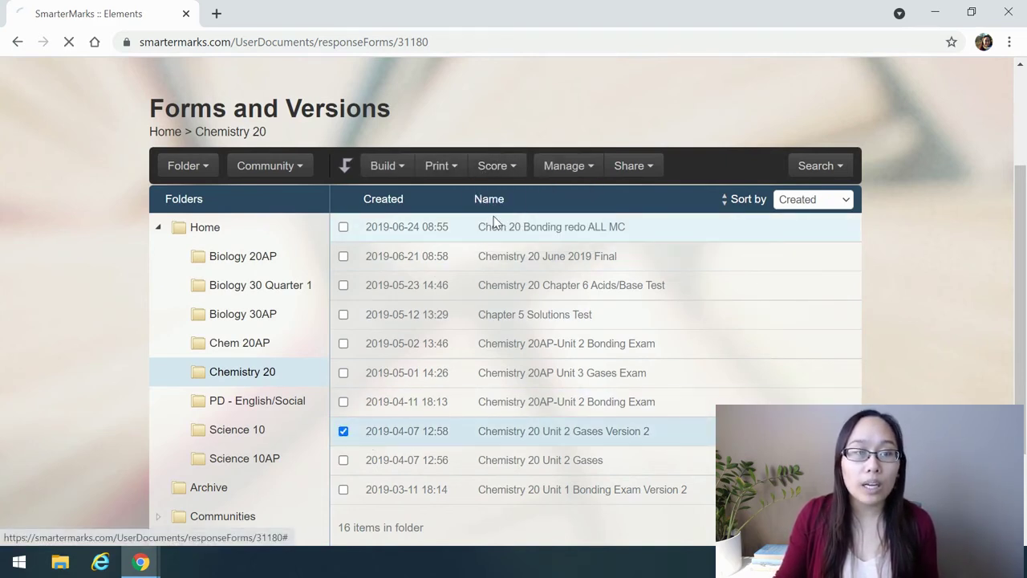
pyautogui.scroll(-3, 420, 265)
pyautogui.doubleClick(314, 412)
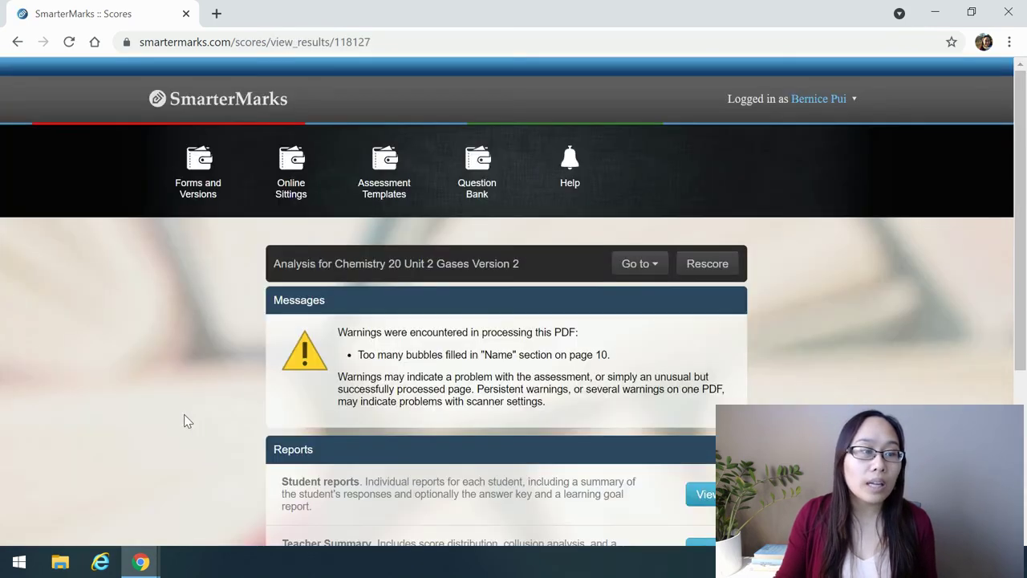
pyautogui.scroll(-3, 189, 418)
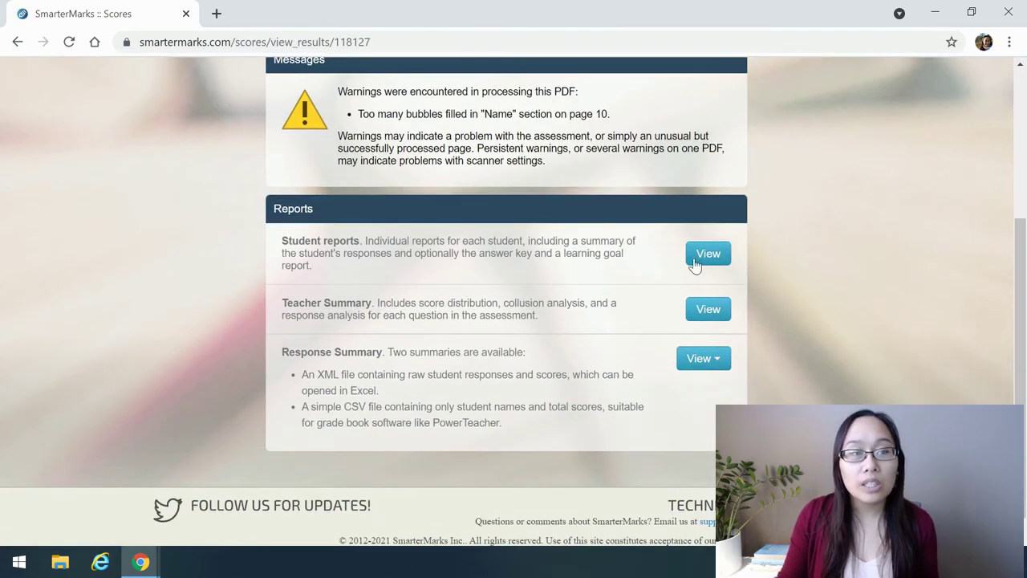
pyautogui.click(701, 316)
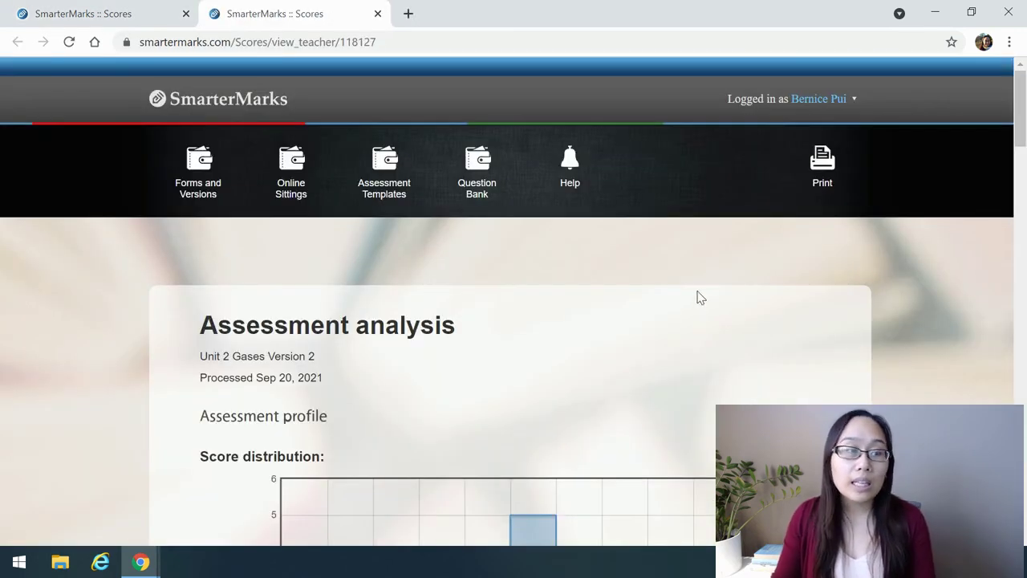
# Scroll through the score distribution, statistics, response profile and graphical summary, then close the Teacher Summary tab
pyautogui.scroll(-5, 699, 296)
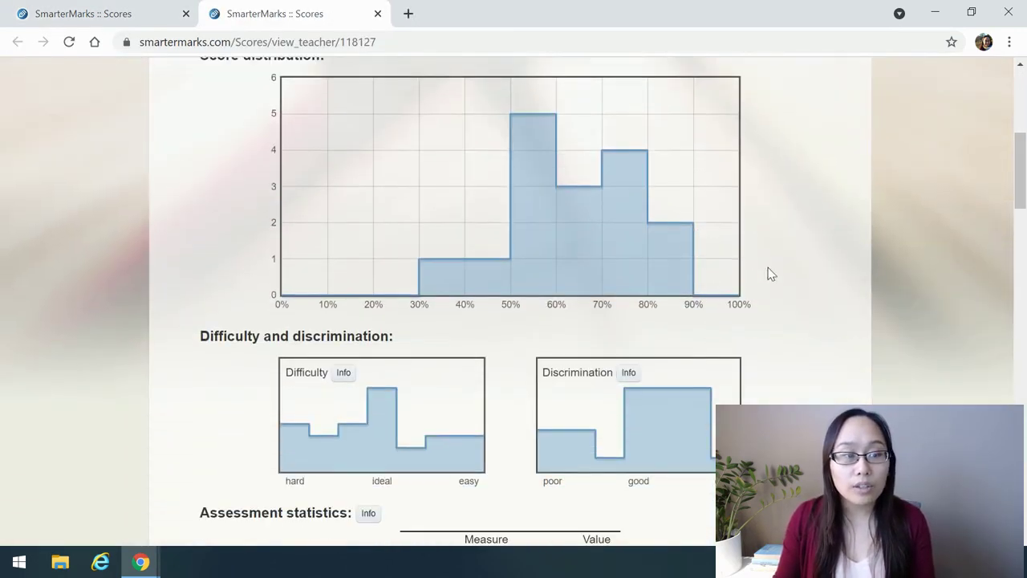
pyautogui.scroll(2, 815, 277)
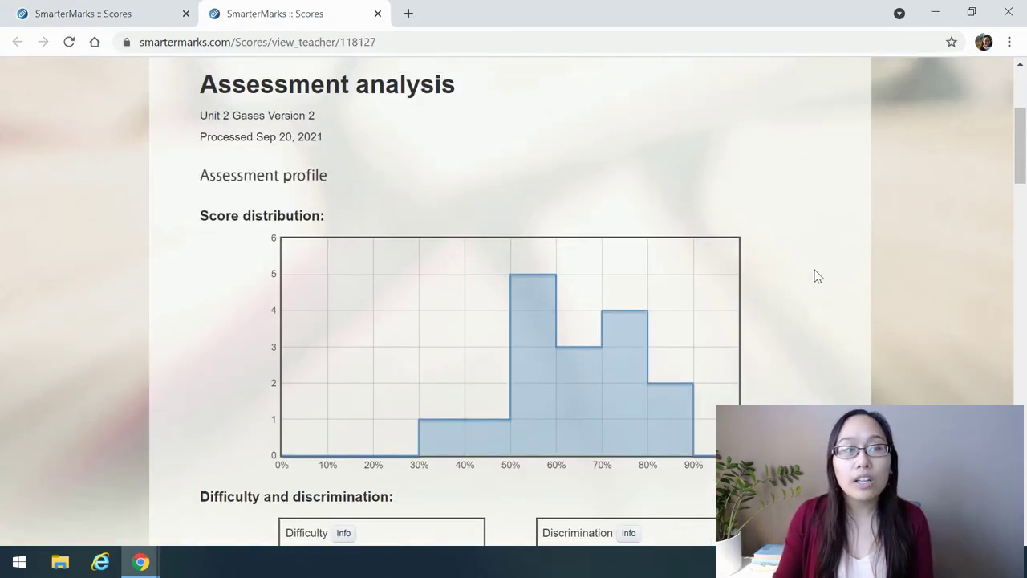
pyautogui.scroll(-1, 815, 276)
pyautogui.scroll(-4, 812, 273)
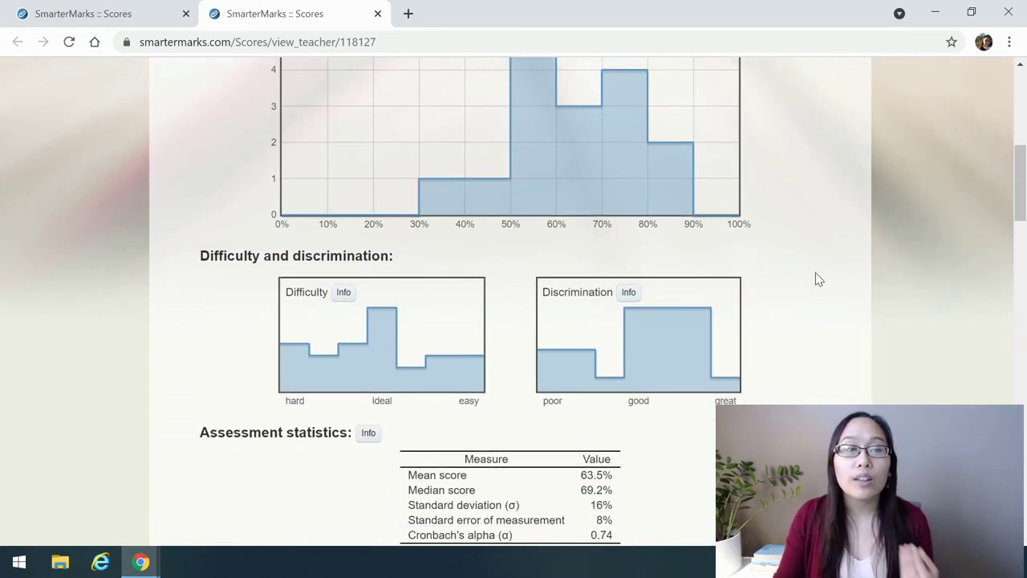
pyautogui.scroll(-5, 816, 279)
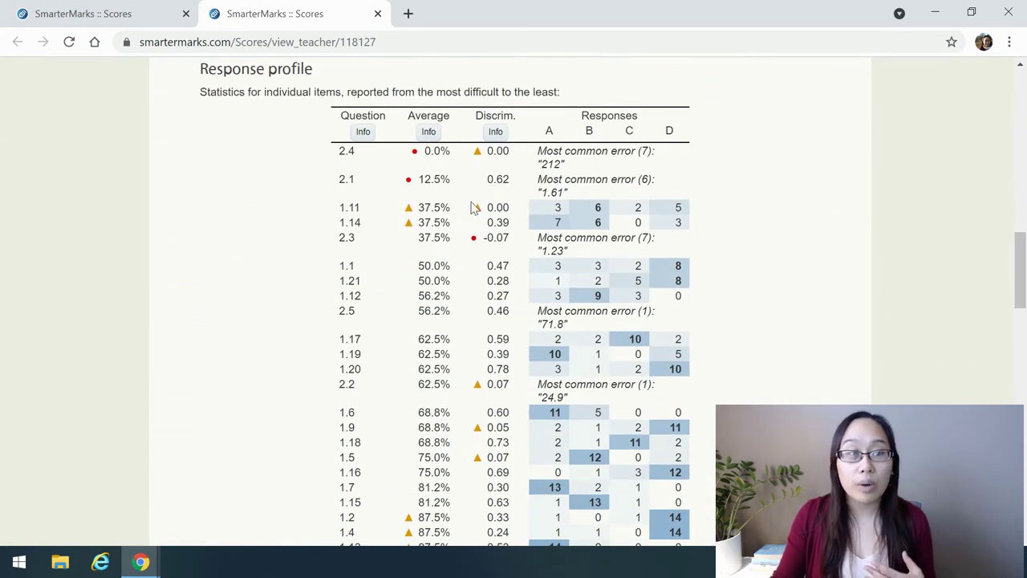
pyautogui.scroll(-2, 499, 268)
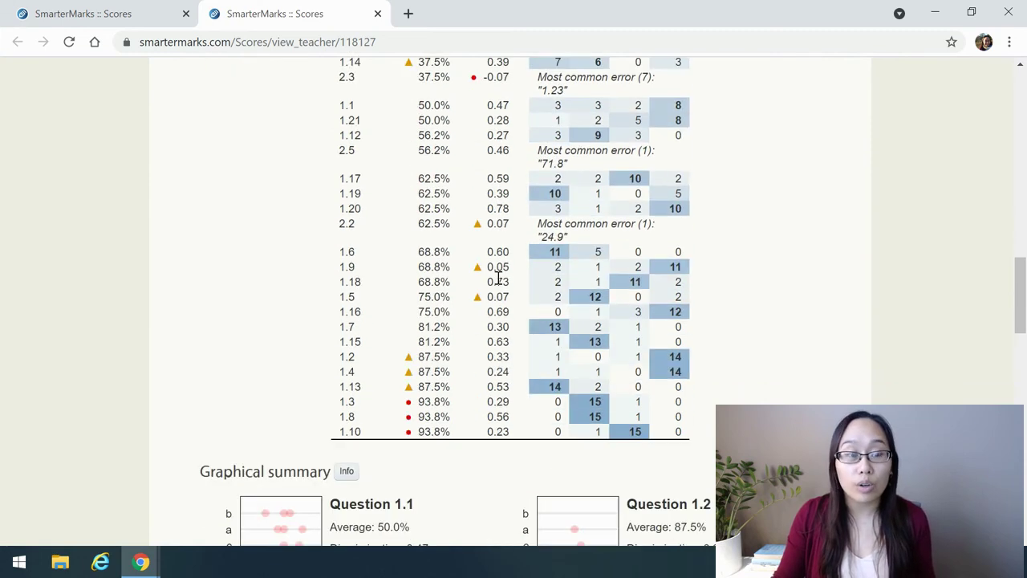
pyautogui.scroll(-1, 499, 277)
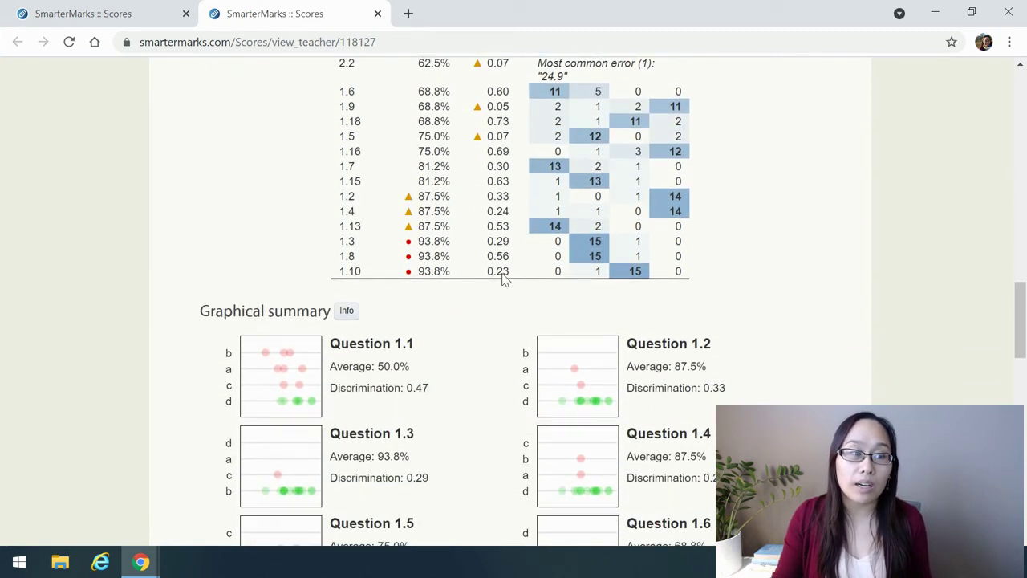
pyautogui.scroll(-10, 504, 277)
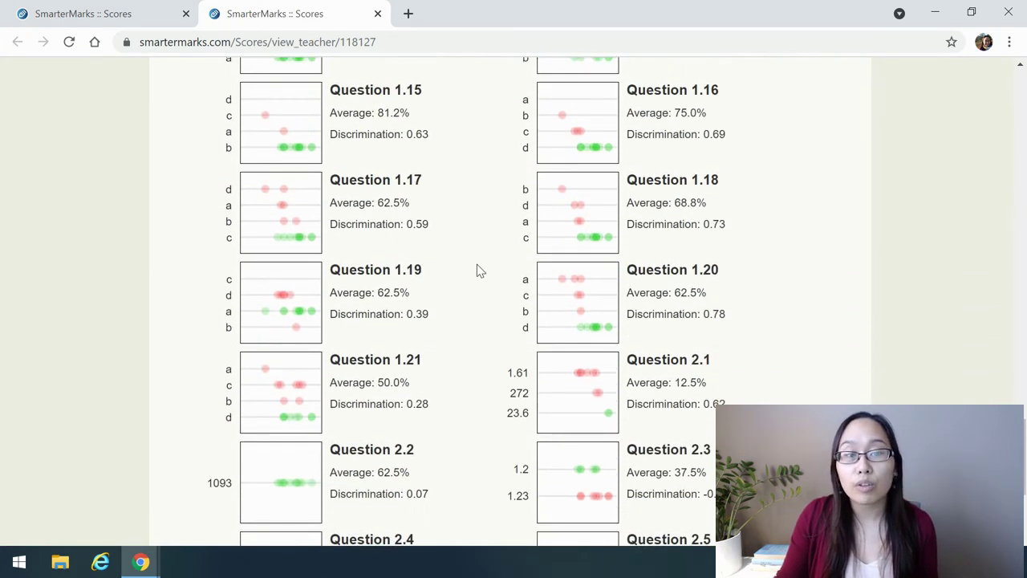
pyautogui.scroll(-2, 477, 270)
pyautogui.scroll(10, 476, 269)
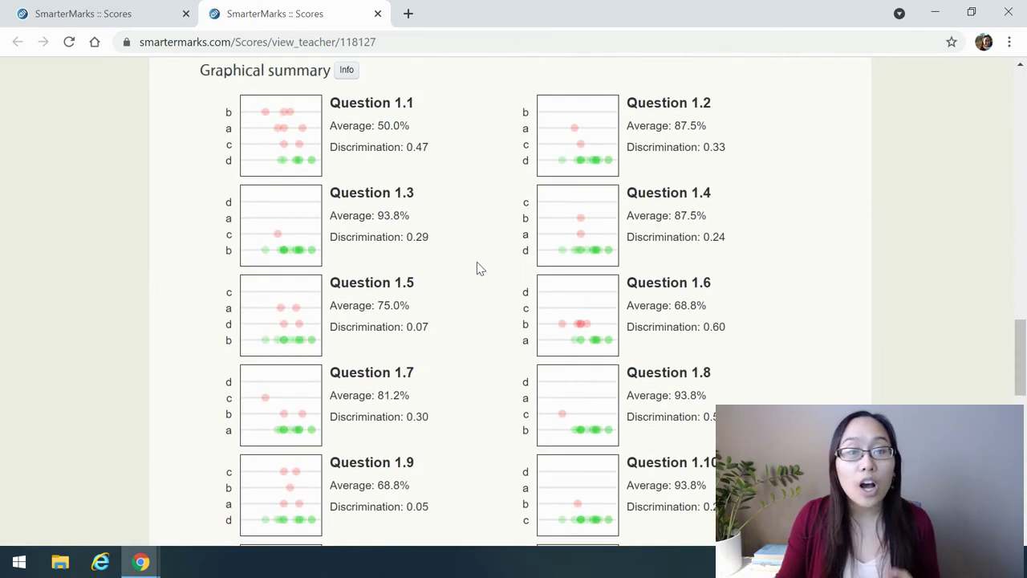
pyautogui.scroll(15, 476, 262)
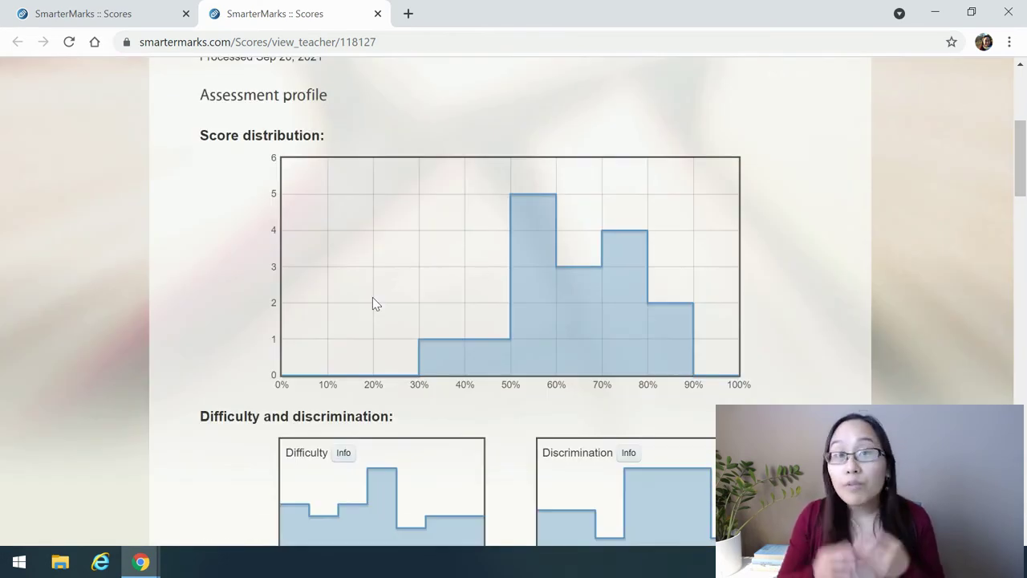
pyautogui.scroll(3, 373, 298)
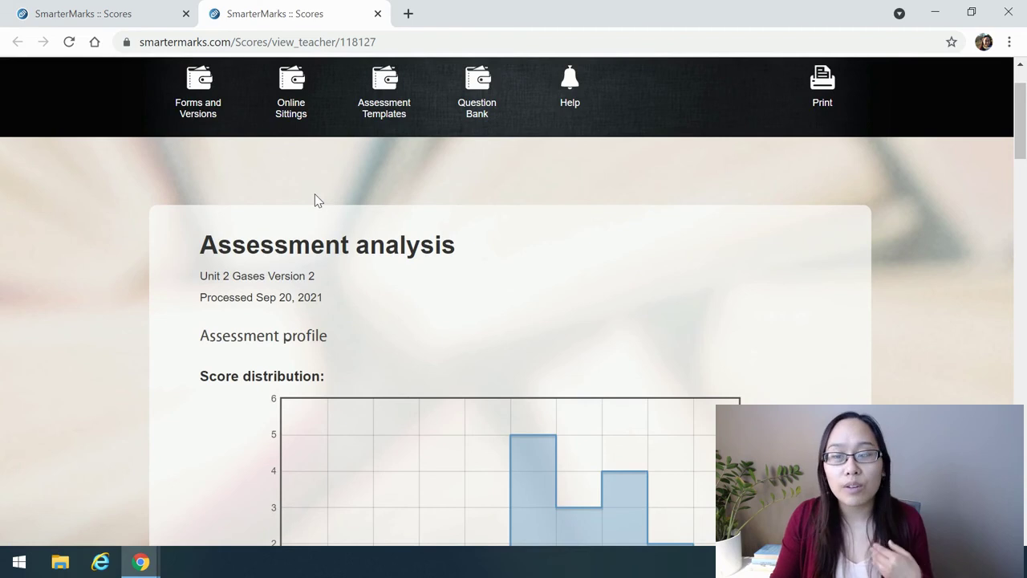
pyautogui.click(377, 13)
# Return to Forms and Versions to list the Chemistry 20 folder's forms, newest Chem 20 Bonding redo ALL MC
pyautogui.scroll(4, 313, 233)
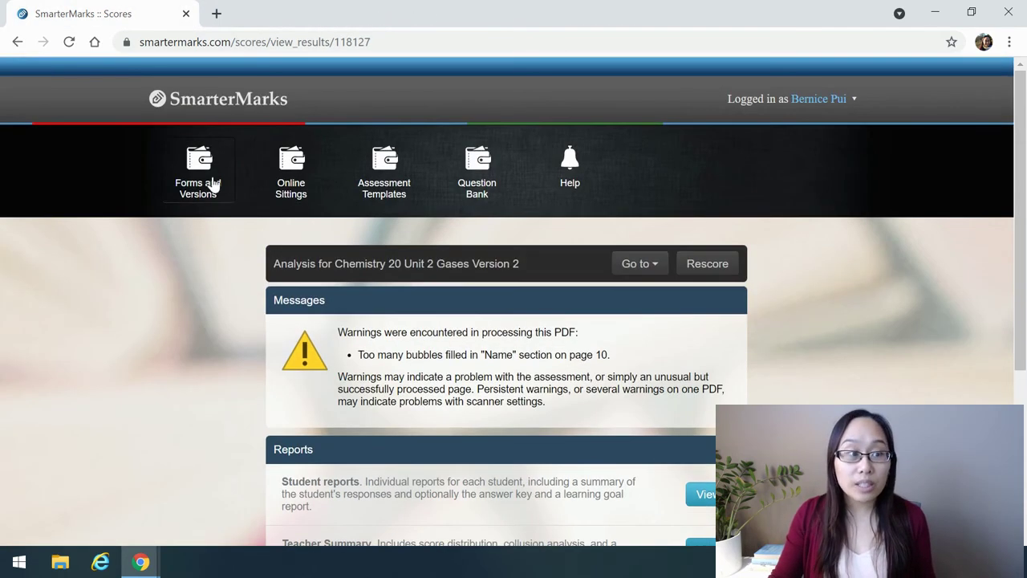
pyautogui.click(212, 183)
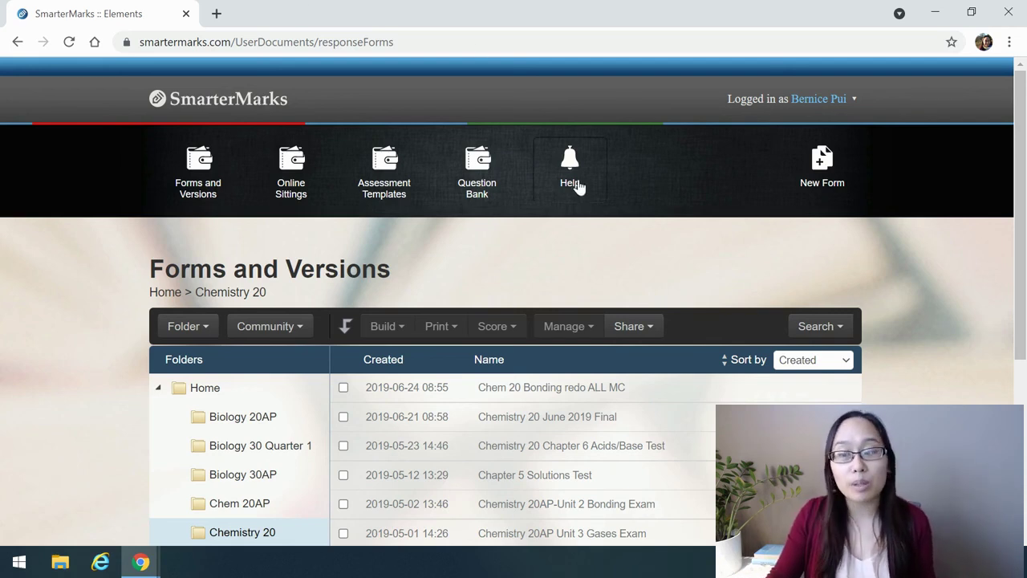
# Open the Help documentation showing its index and the Our documentation introduction
pyautogui.click(577, 185)
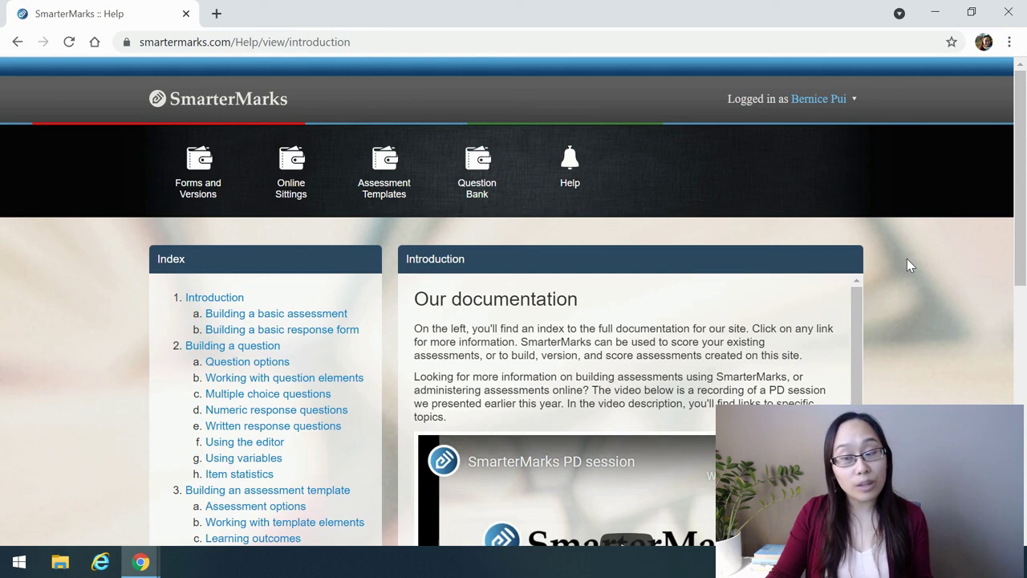